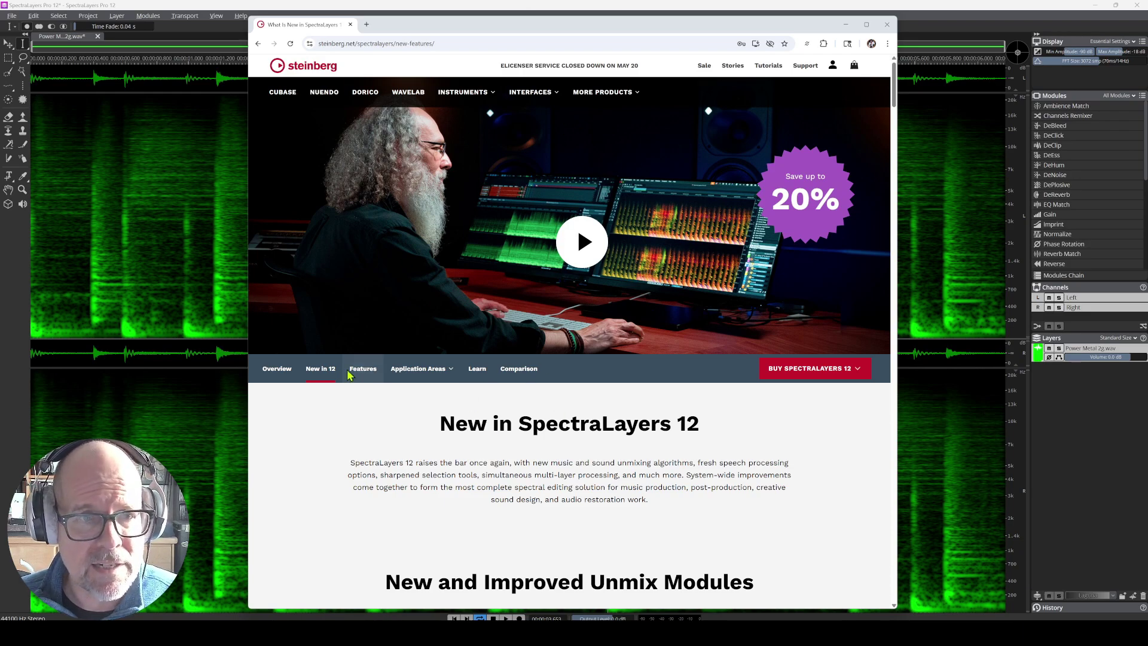
Scroll the Steinberg 'New in SpectraLayers 12' page to the Unmix sections and back, then close Chrome.
{"action": "scroll", "coordinate": [553, 430], "scroll_direction": "down", "scroll_amount": 1}
{"action": "scroll", "coordinate": [553, 430], "scroll_direction": "down", "scroll_amount": 5}
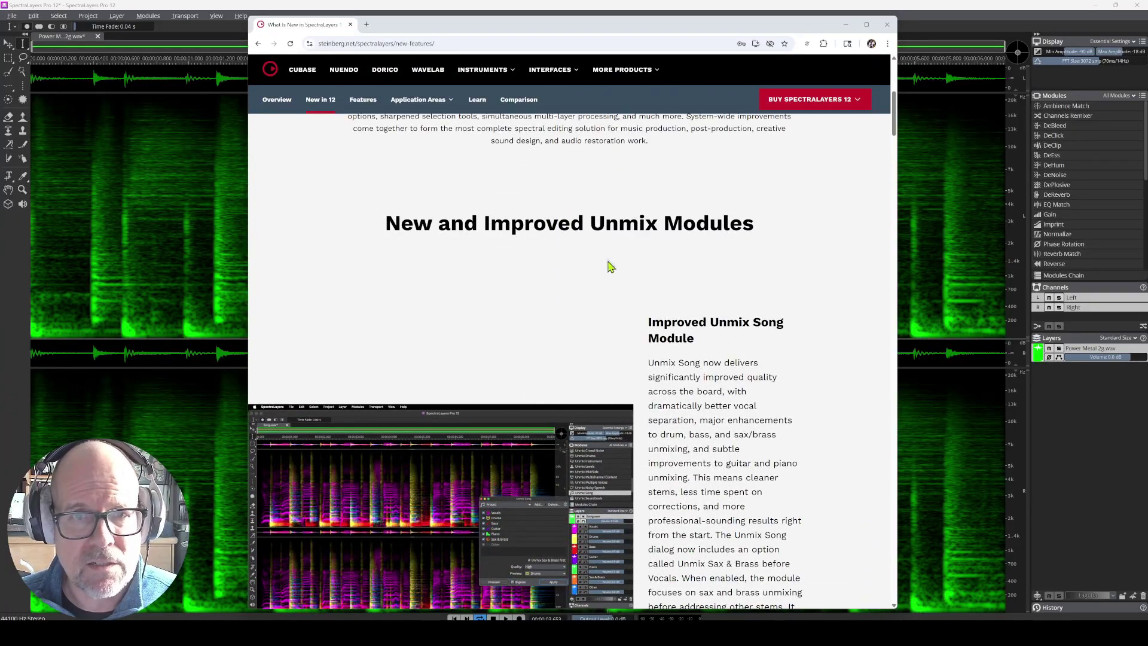
{"action": "scroll", "coordinate": [610, 263], "scroll_direction": "down", "scroll_amount": 12}
{"action": "scroll", "coordinate": [633, 336], "scroll_direction": "down", "scroll_amount": 6}
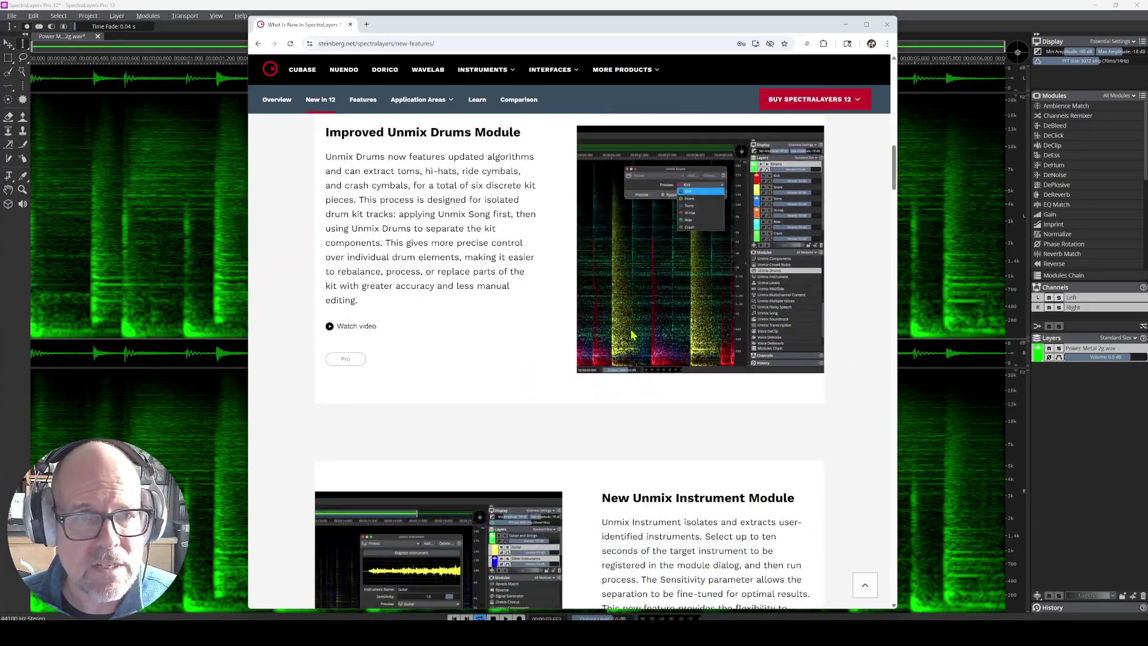
{"action": "scroll", "coordinate": [592, 326], "scroll_direction": "down", "scroll_amount": 4}
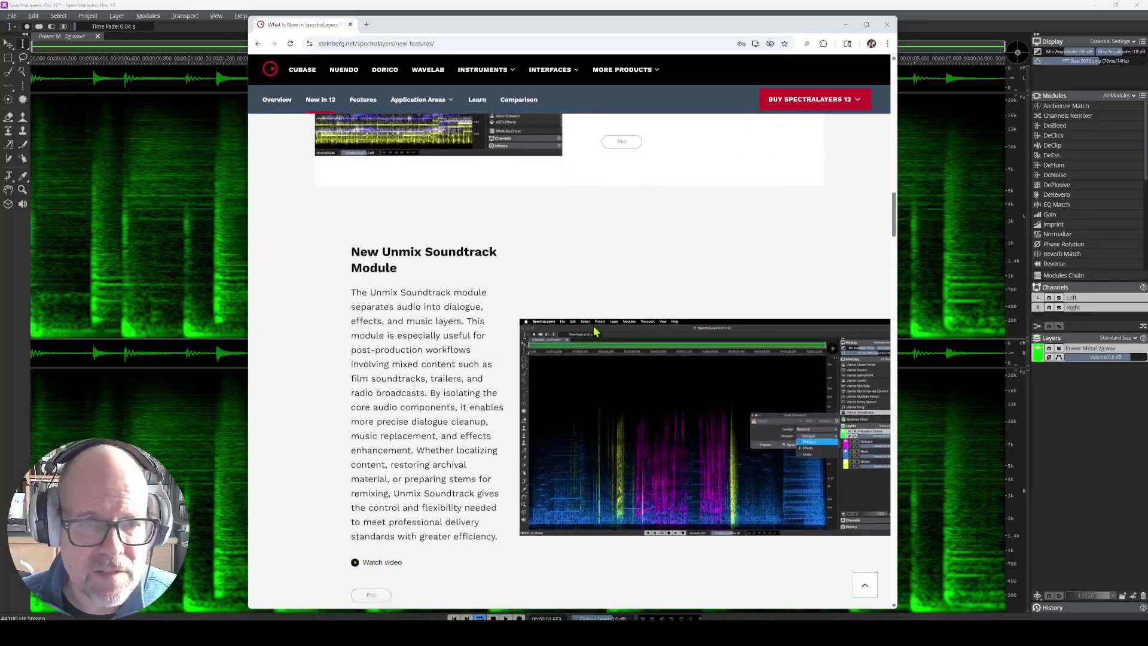
{"action": "scroll", "coordinate": [601, 323], "scroll_direction": "up", "scroll_amount": 8}
{"action": "scroll", "coordinate": [603, 321], "scroll_direction": "up", "scroll_amount": 15}
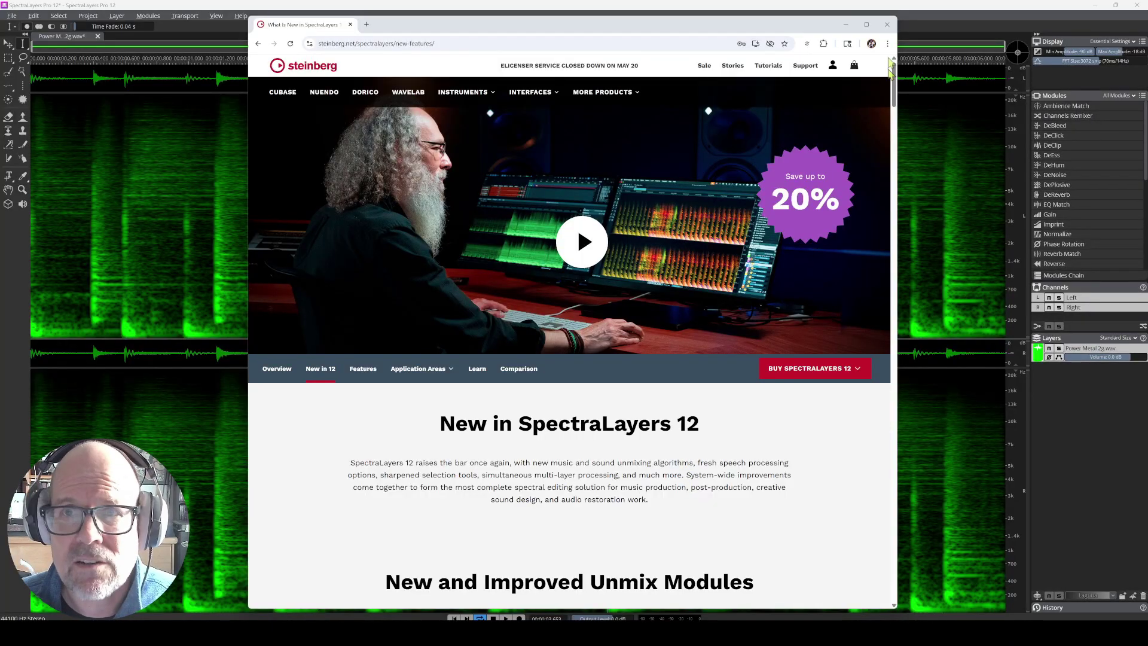
{"action": "left_click", "coordinate": [887, 25]}
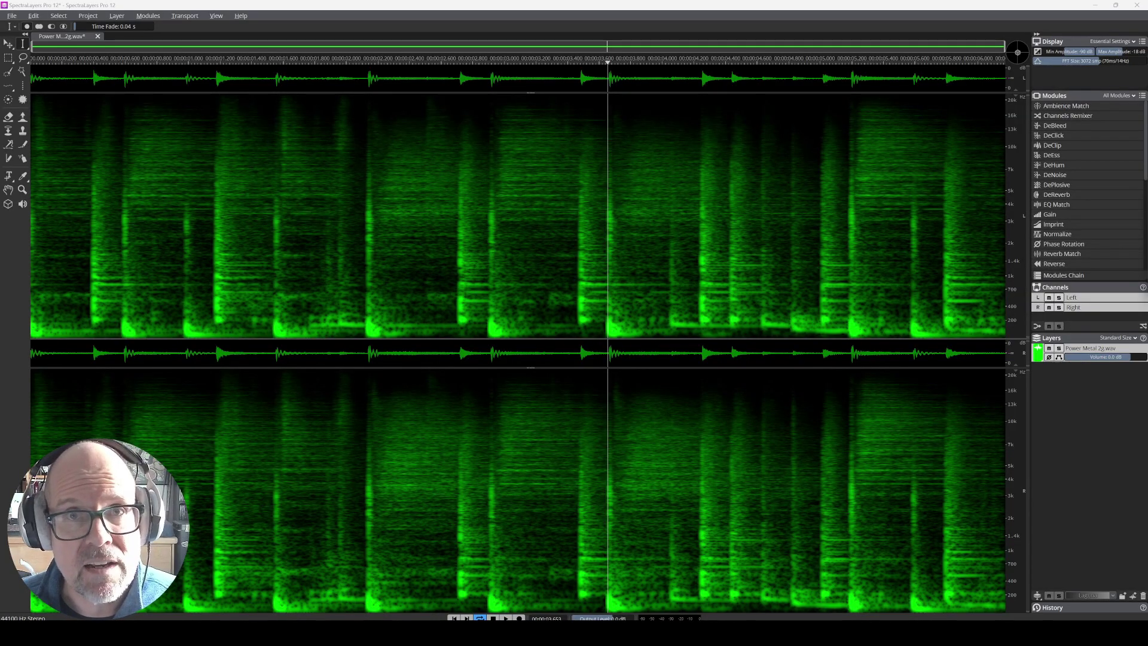
{"action": "key", "text": "alt+Tab"}
{"action": "left_click_drag", "start_coordinate": [348, 157], "coordinate": [283, 158]}
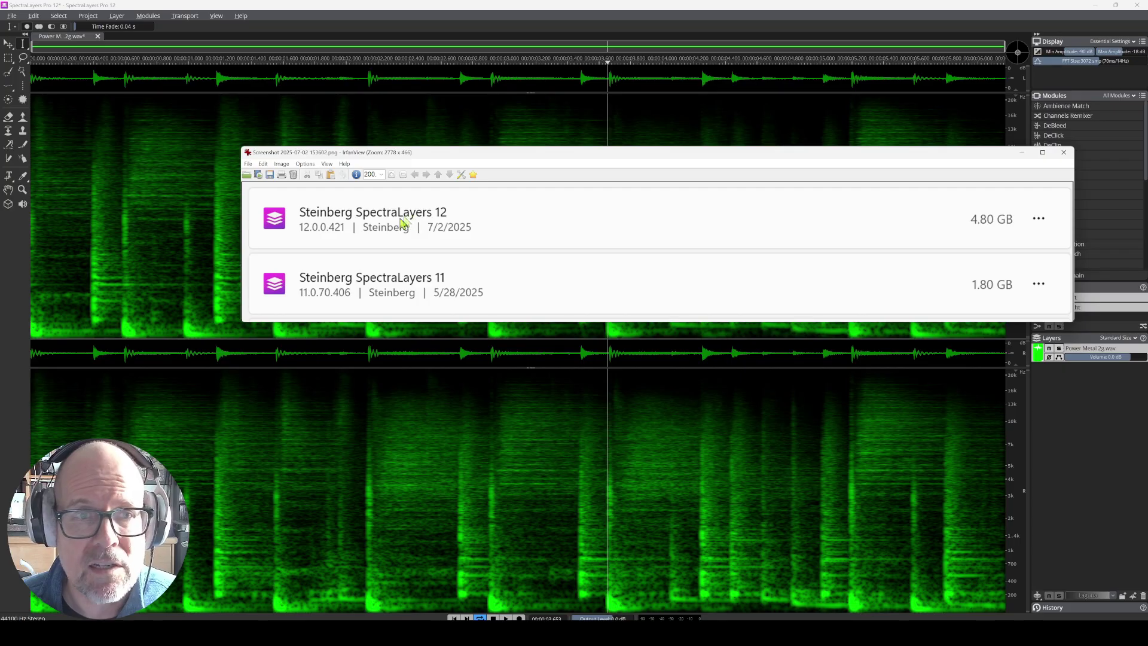
{"action": "key", "text": "Escape"}
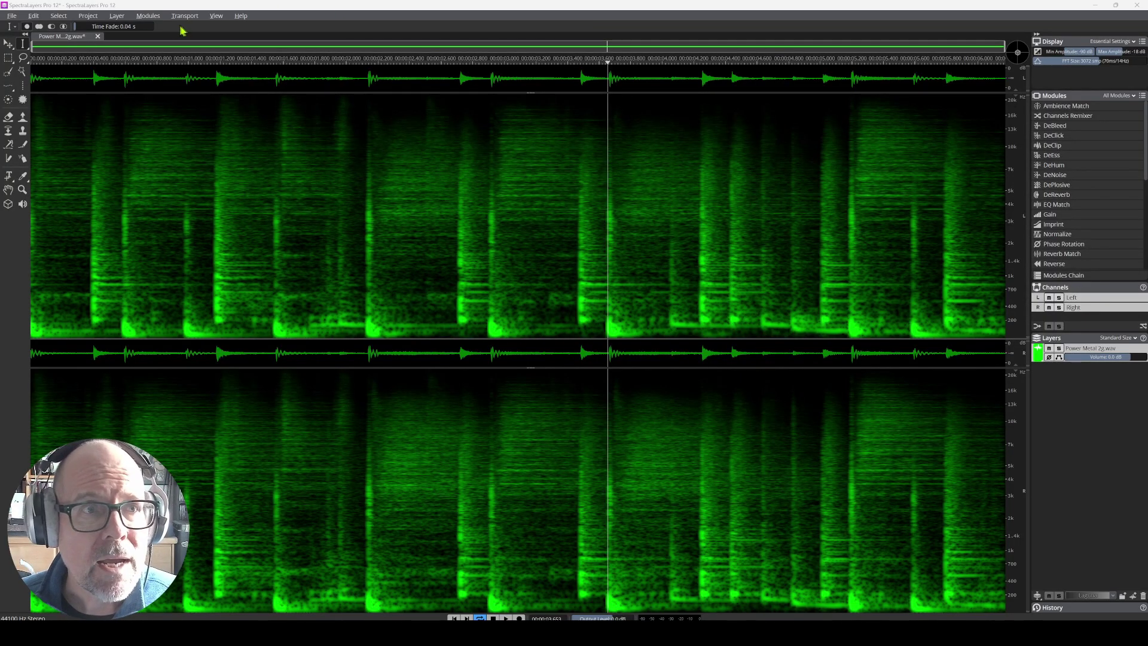
{"action": "left_click", "coordinate": [149, 18]}
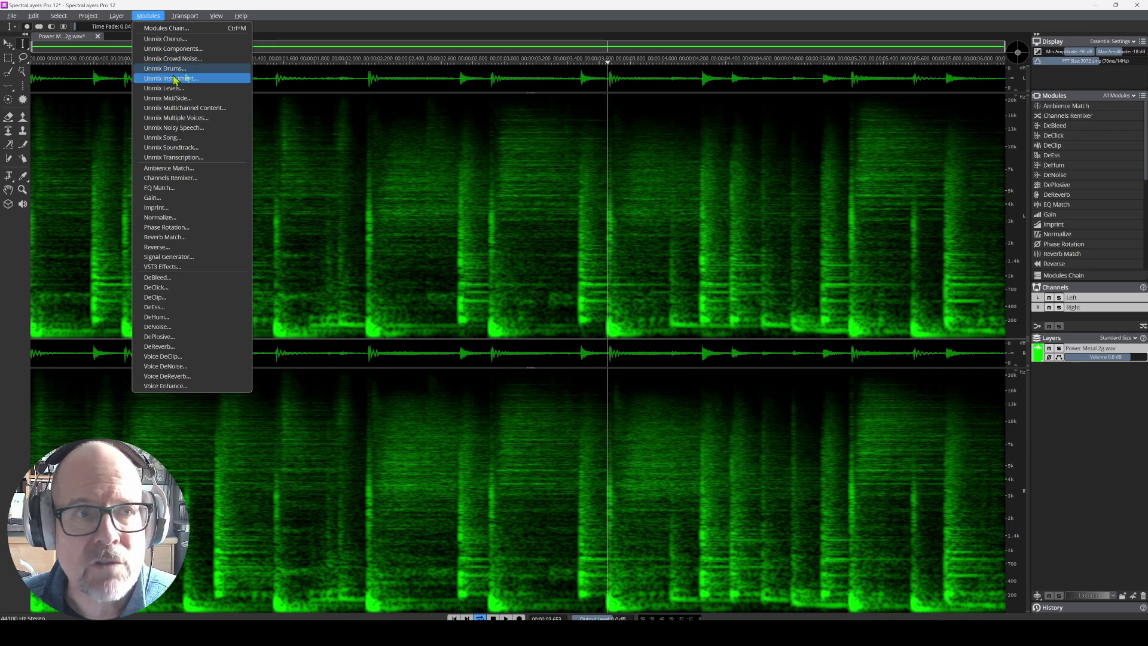
{"action": "left_click", "coordinate": [506, 180]}
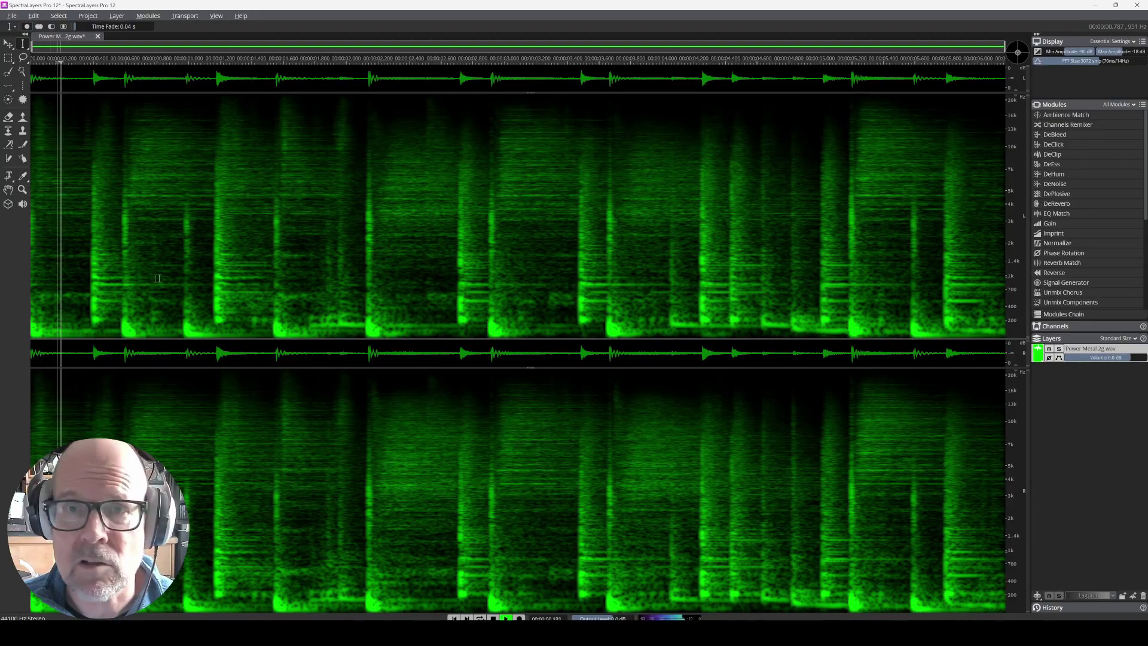
Play the drum mix, select it all, preview Kick, and apply Unmix Drums.
{"action": "key", "text": "space"}
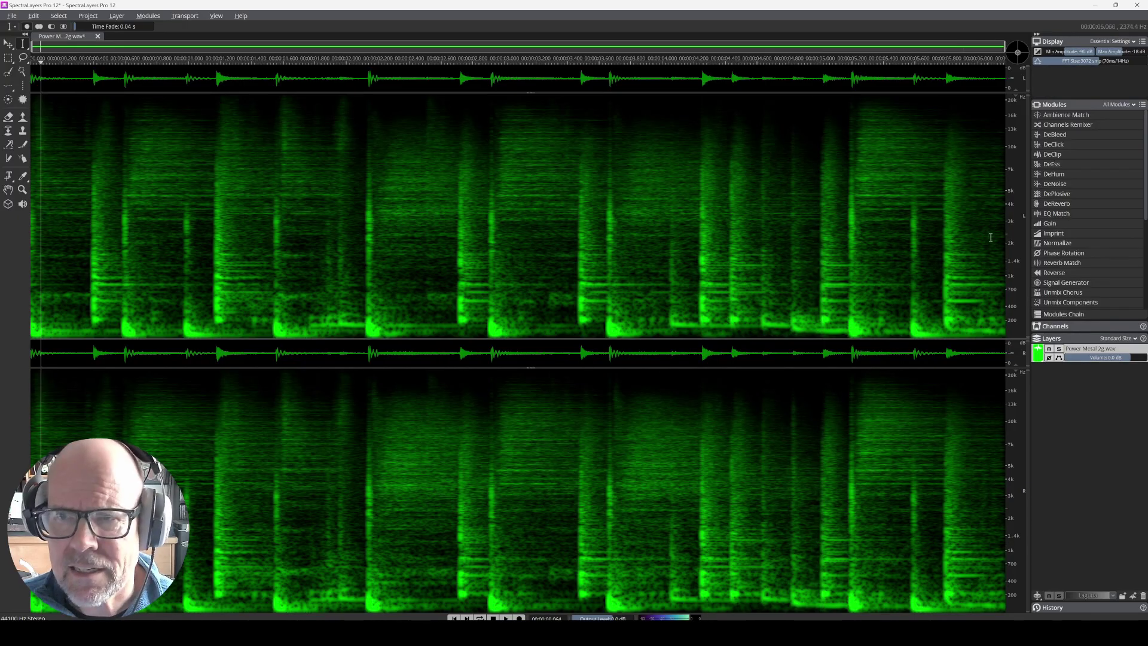
{"action": "key", "text": "ctrl+a"}
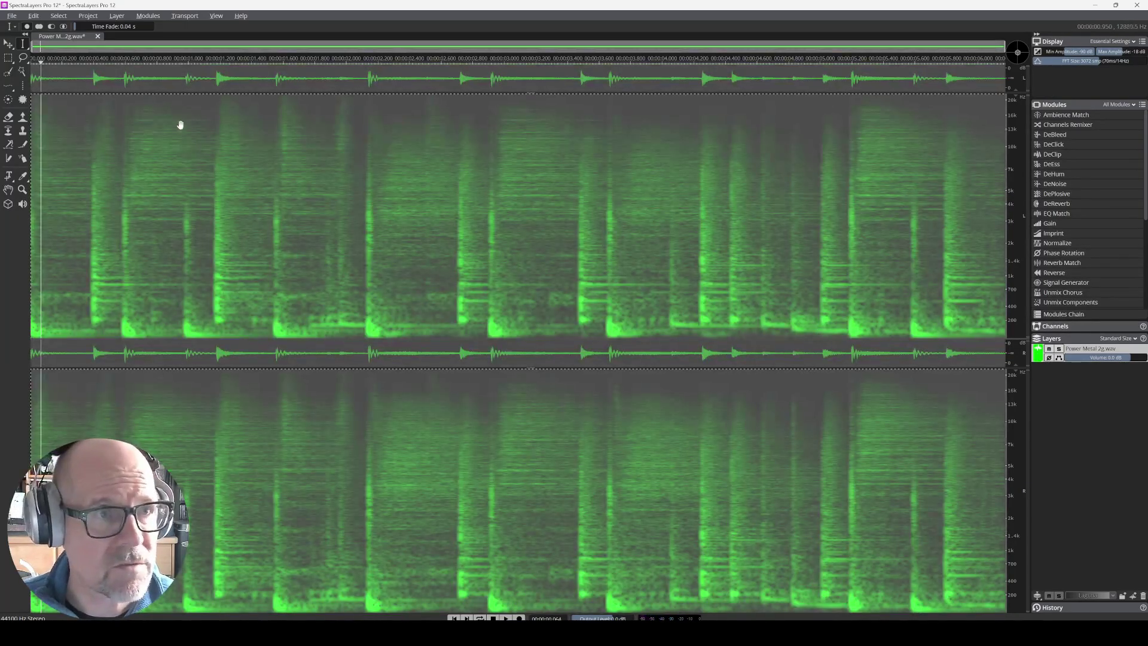
{"action": "left_click", "coordinate": [148, 16]}
{"action": "left_click", "coordinate": [173, 68]}
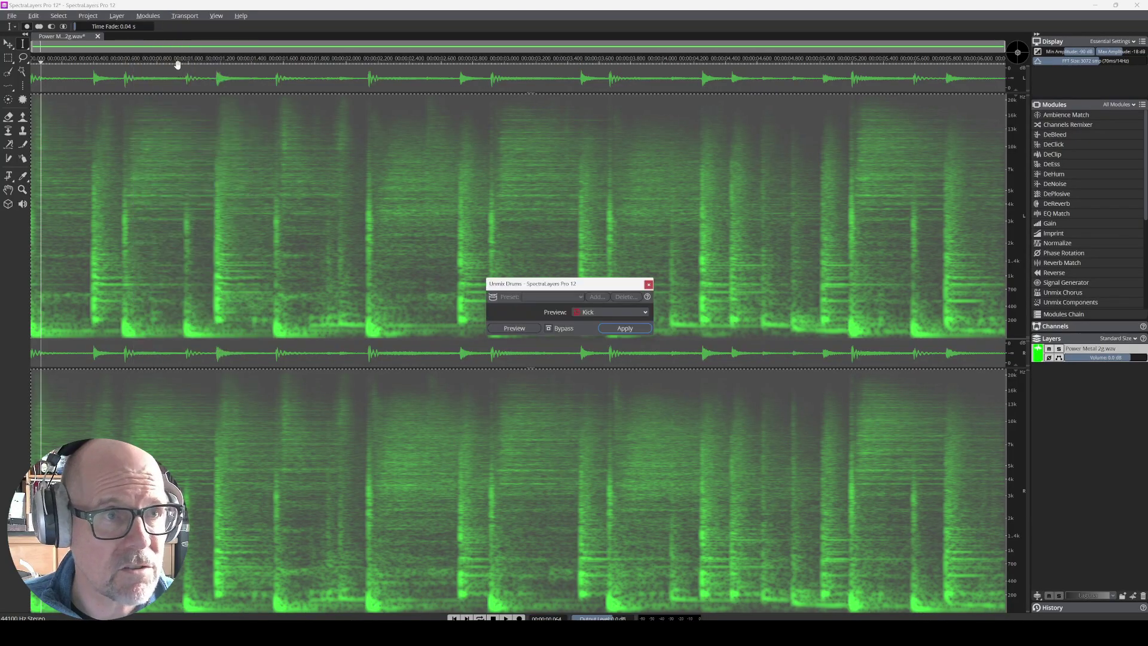
{"action": "left_click", "coordinate": [520, 330]}
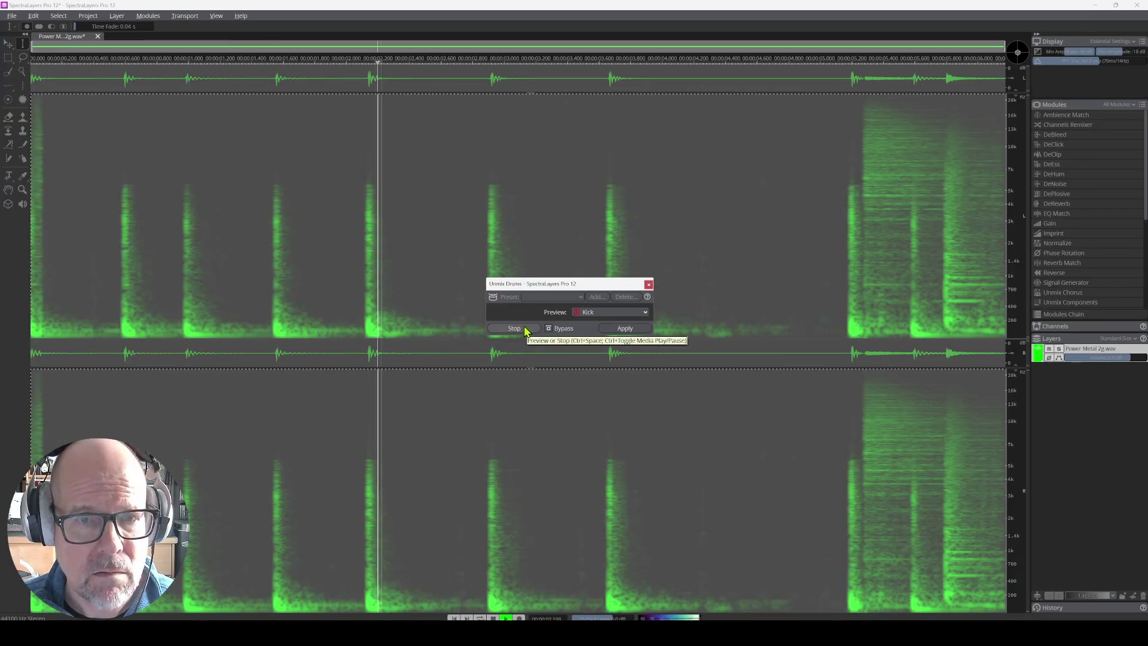
{"action": "left_click", "coordinate": [526, 329]}
{"action": "left_click", "coordinate": [623, 330]}
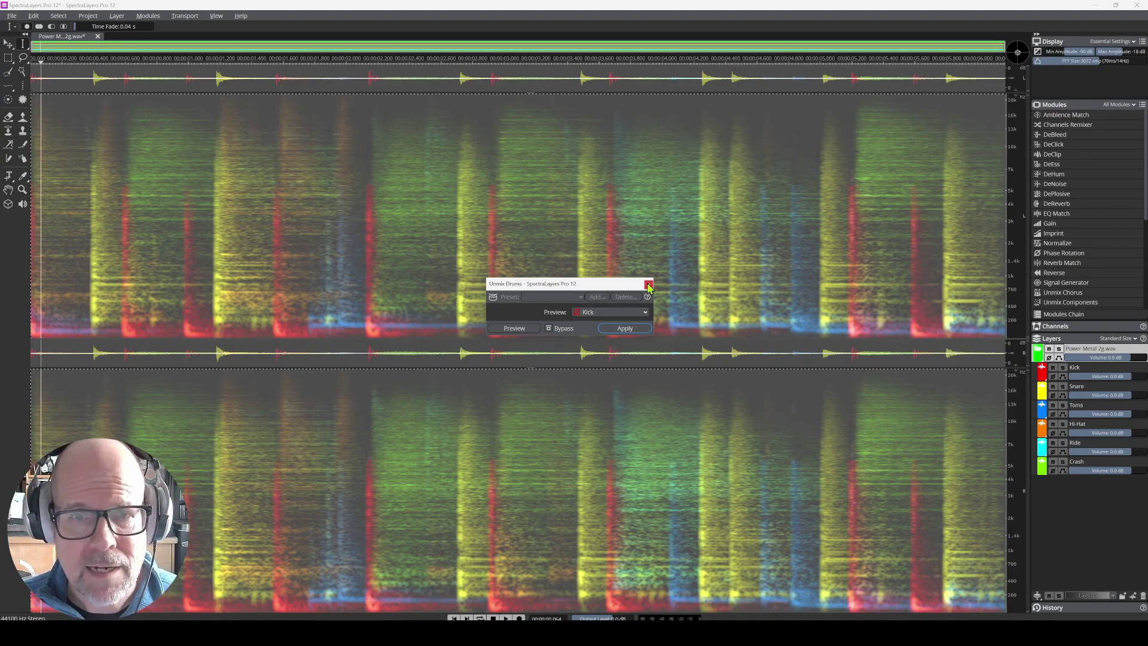
{"action": "left_click", "coordinate": [648, 285]}
Solo and listen to the Kick, Snare, Toms and Hi-Hat layers one at a time.
{"action": "left_click", "coordinate": [1062, 367]}
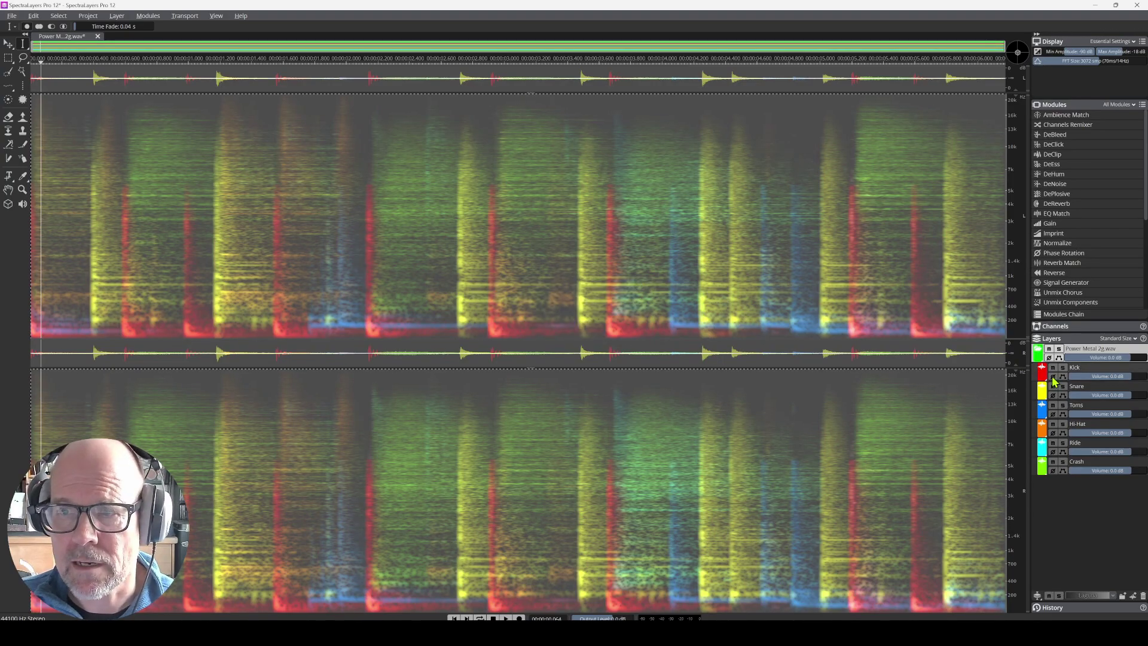
{"action": "key", "text": "space"}
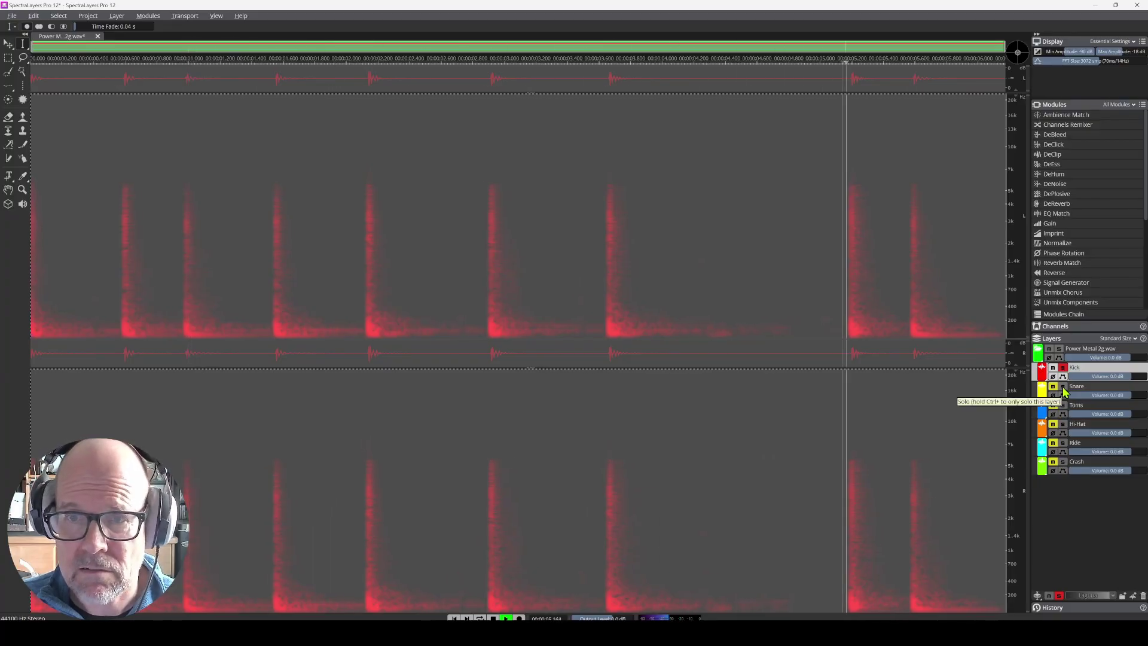
{"action": "left_click", "coordinate": [1063, 387]}
{"action": "left_click", "coordinate": [1054, 369]}
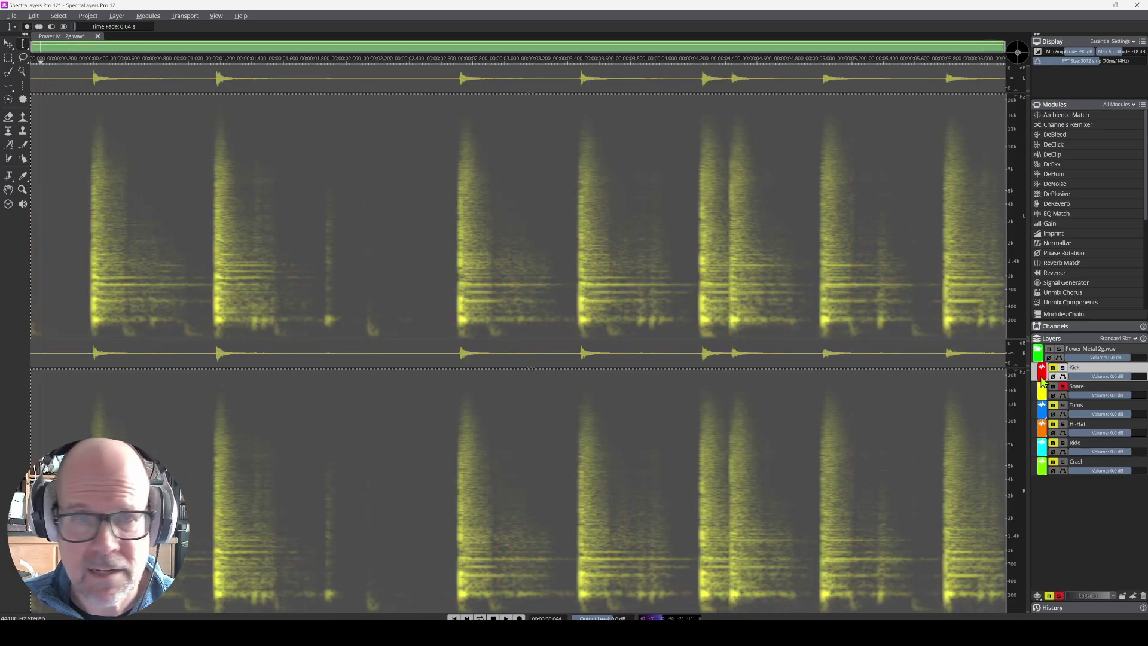
{"action": "left_click", "coordinate": [1062, 406]}
{"action": "left_click", "coordinate": [1063, 386]}
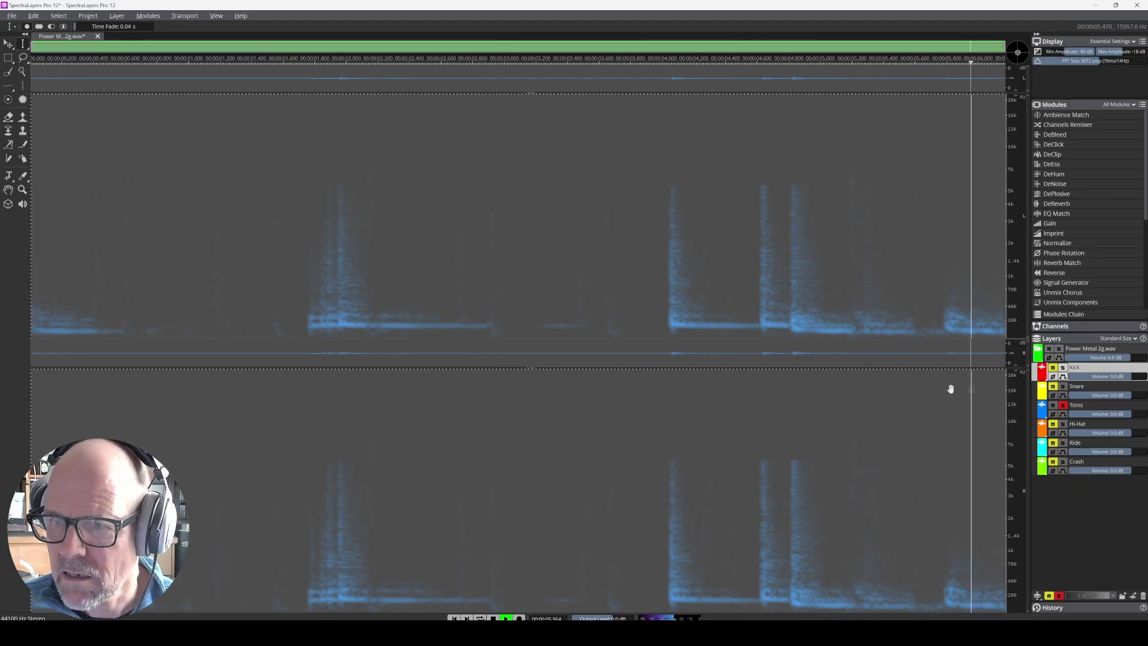
{"action": "left_click", "coordinate": [1063, 423]}
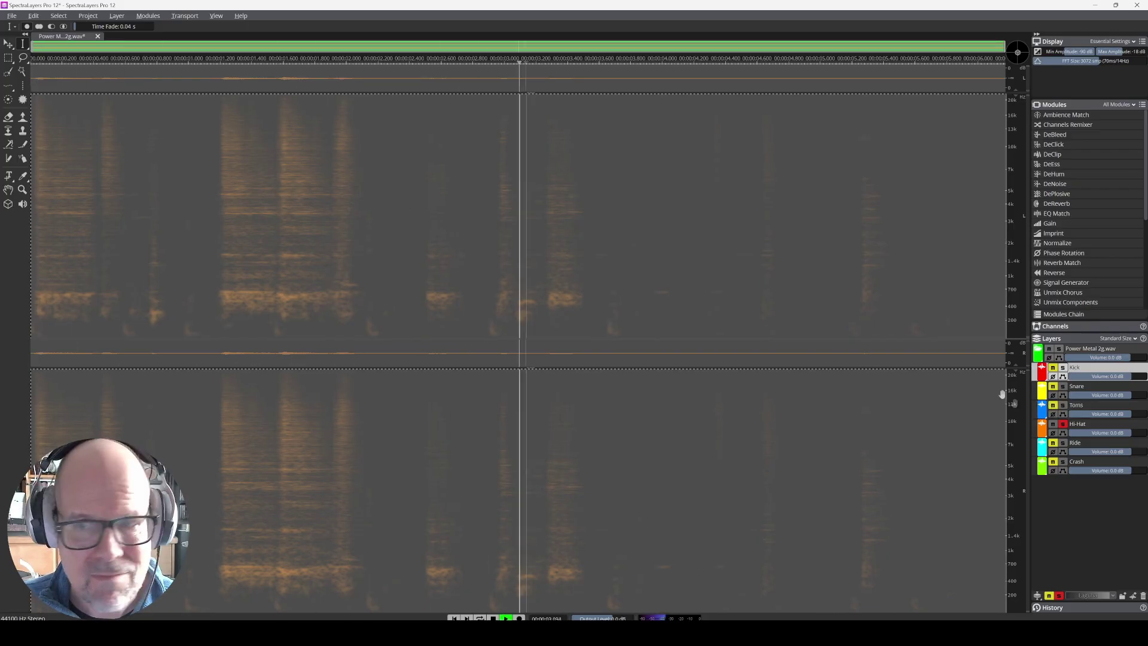
{"action": "key", "text": "space"}
Solo and listen to the Ride layer, then the Crash layer.
{"action": "left_click", "coordinate": [1062, 443]}
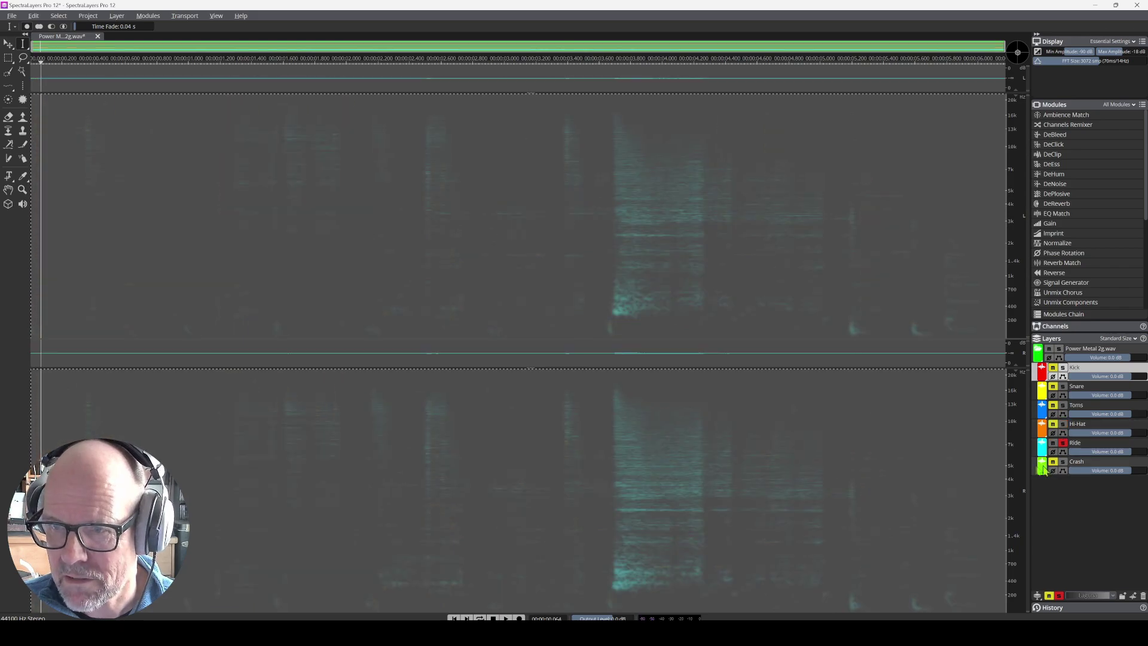
{"action": "key", "text": "space"}
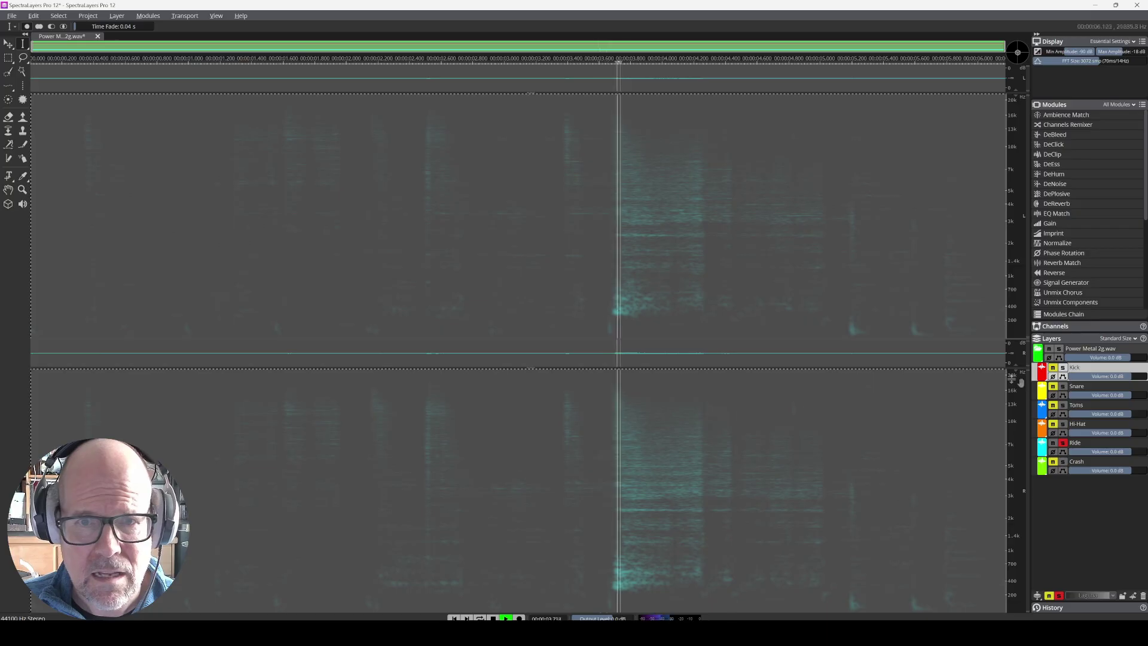
{"action": "key", "text": "space"}
{"action": "left_click", "coordinate": [1062, 465]}
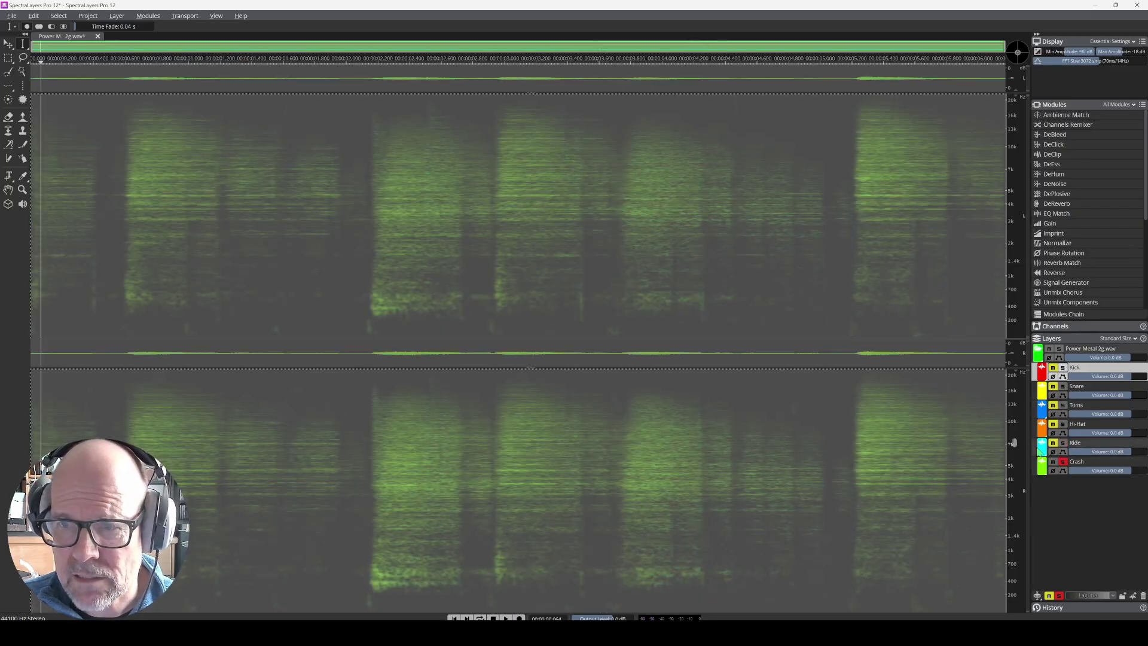
{"action": "key", "text": "space"}
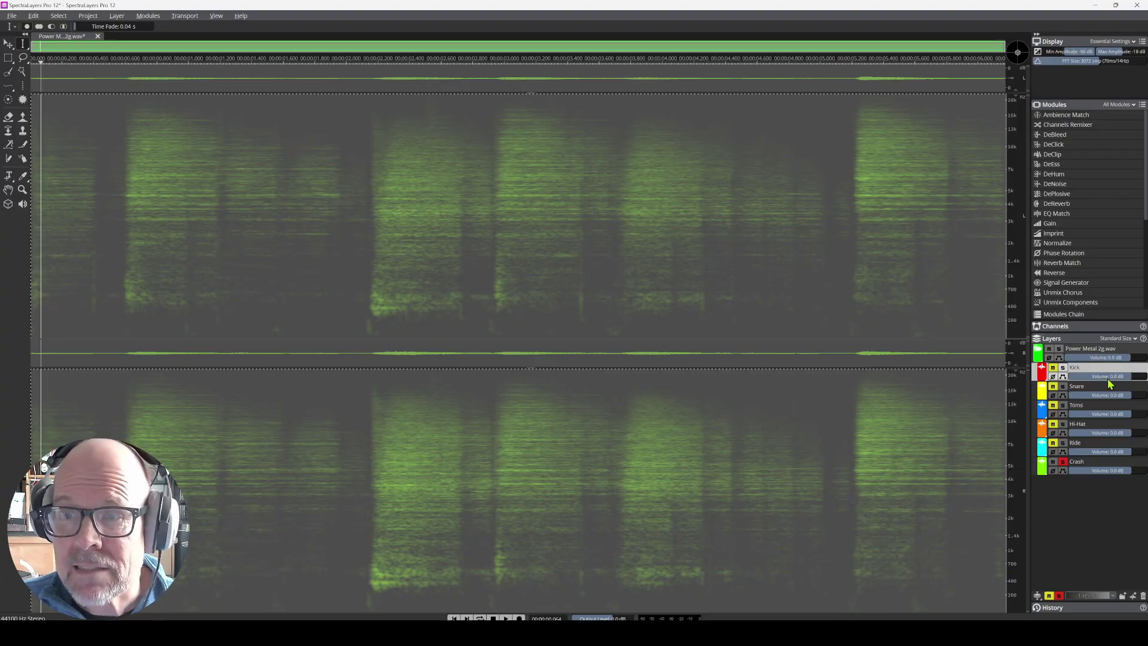
Clear the remaining solo and unmute the Hi-Hat, Toms and Snare layers.
{"action": "left_click", "coordinate": [1064, 444]}
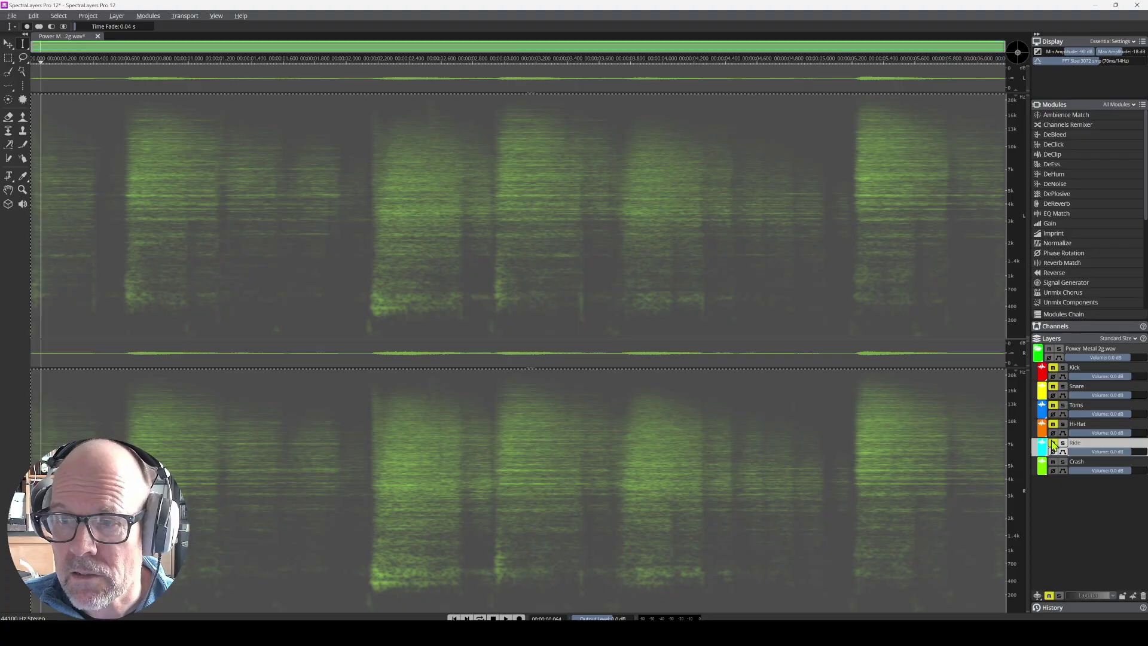
{"action": "left_click", "coordinate": [1053, 424]}
{"action": "left_click", "coordinate": [1053, 405]}
{"action": "left_click", "coordinate": [1053, 387]}
Unmute Kick, play the full mix, then drop Kick to -24 dB and restore 0 dB.
{"action": "left_click", "coordinate": [1054, 367]}
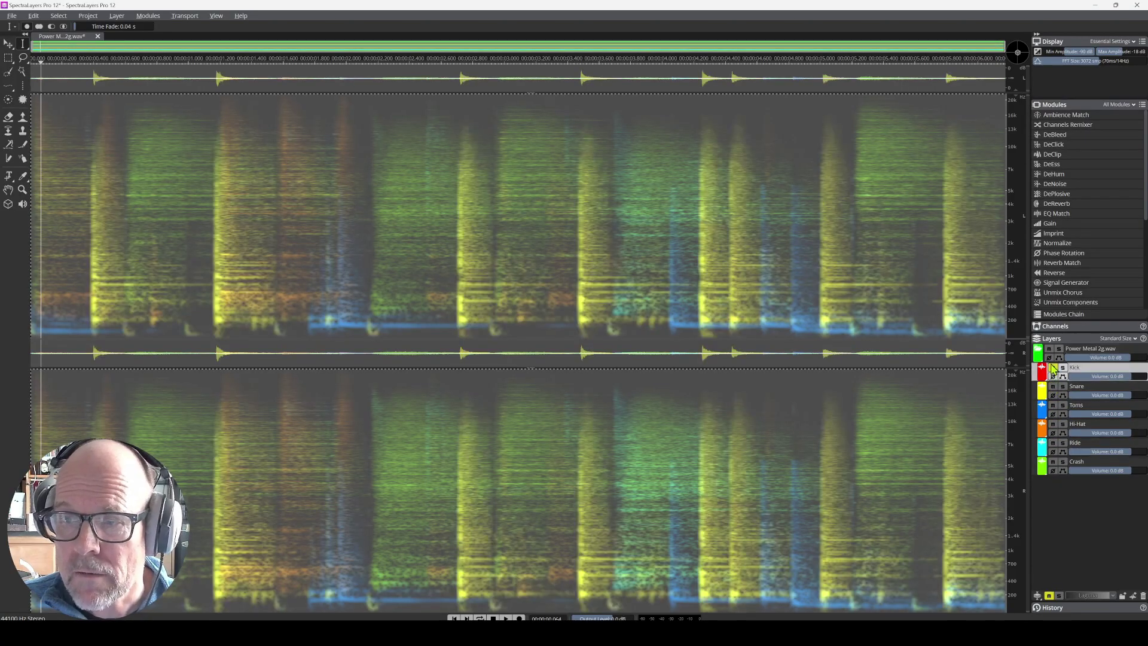
{"action": "key", "text": "space"}
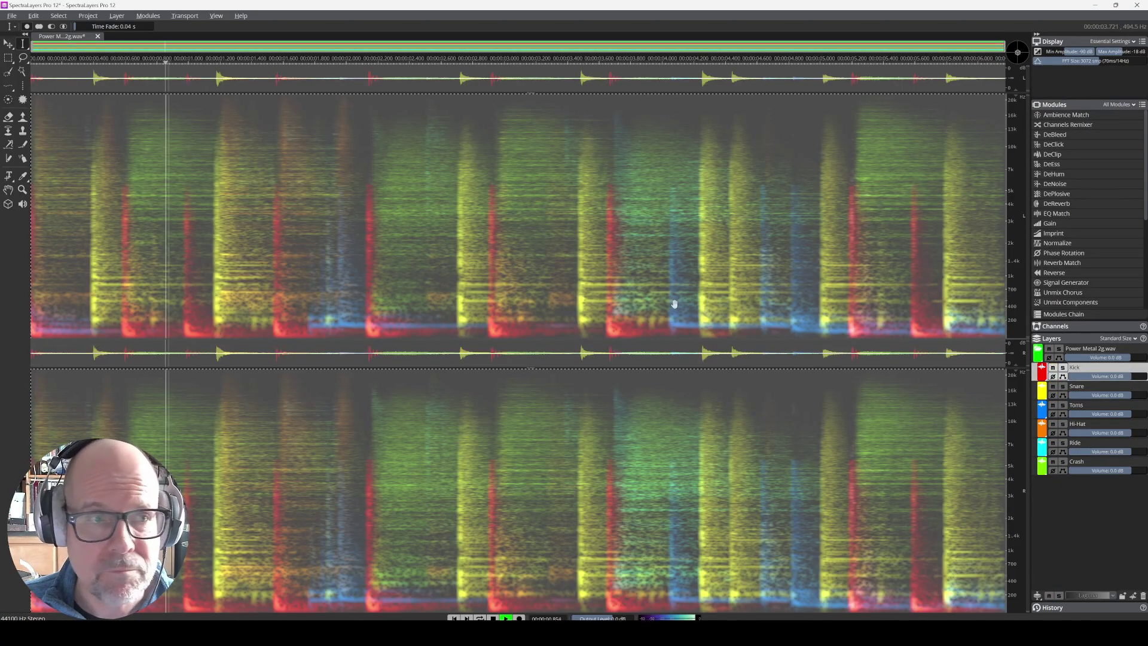
{"action": "key", "text": "space"}
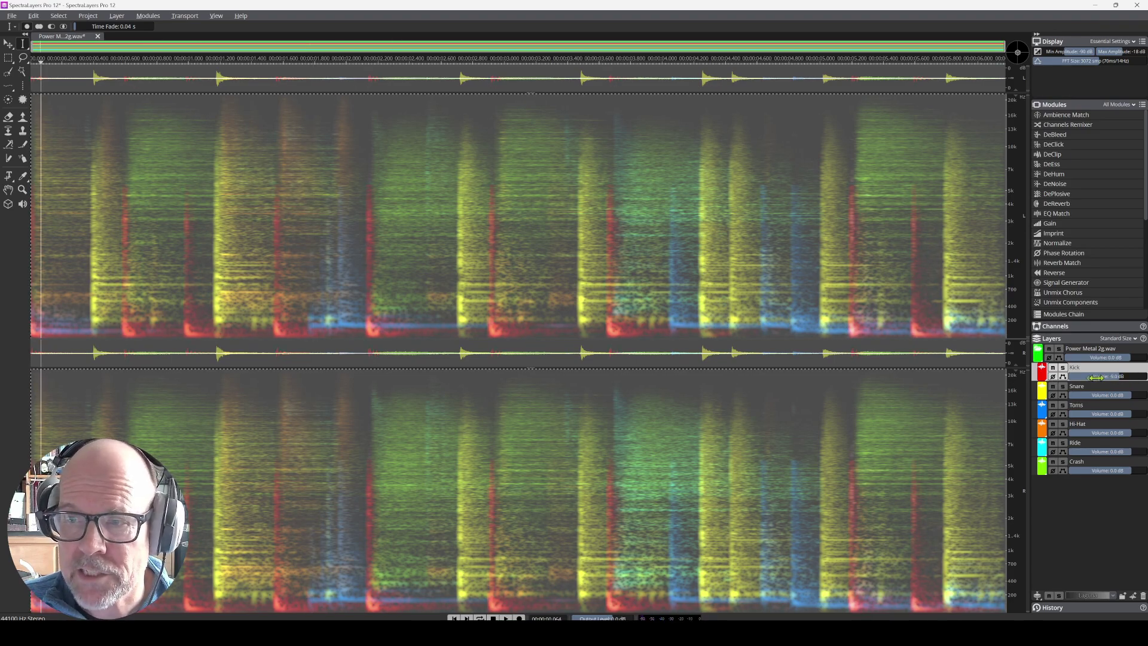
{"action": "mouse_move", "coordinate": [1096, 377]}
{"action": "left_mouse_down"}
{"action": "mouse_move", "coordinate": [1068, 376]}
{"action": "mouse_move", "coordinate": [1116, 376]}
{"action": "left_mouse_up"}
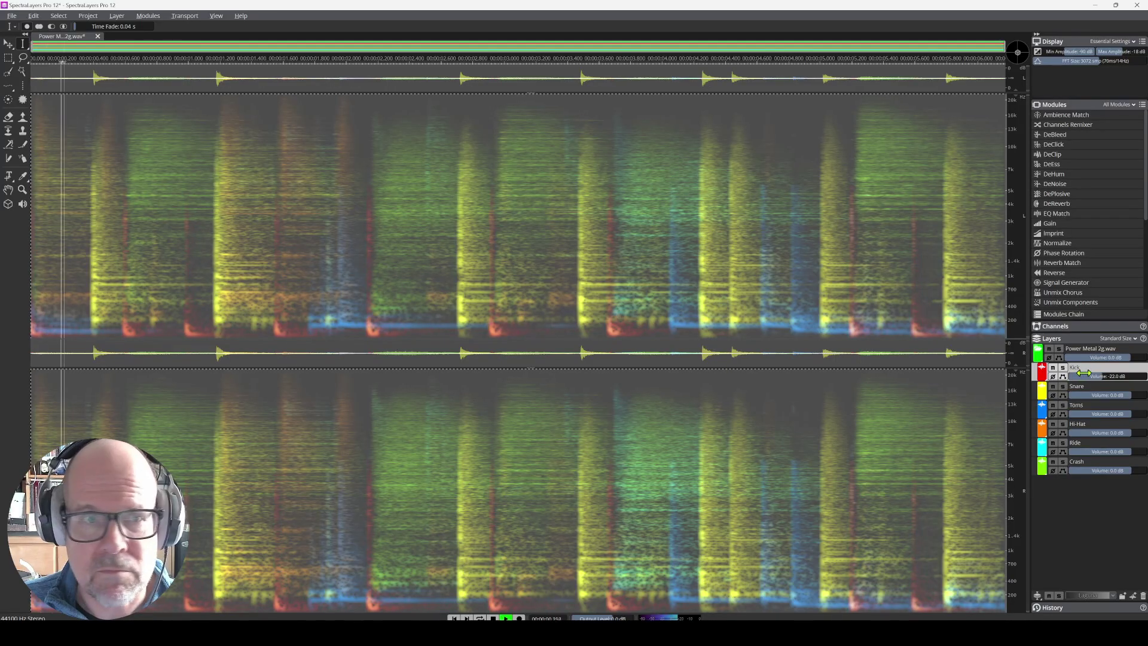
{"action": "left_click_drag", "start_coordinate": [1083, 373], "coordinate": [1107, 376]}
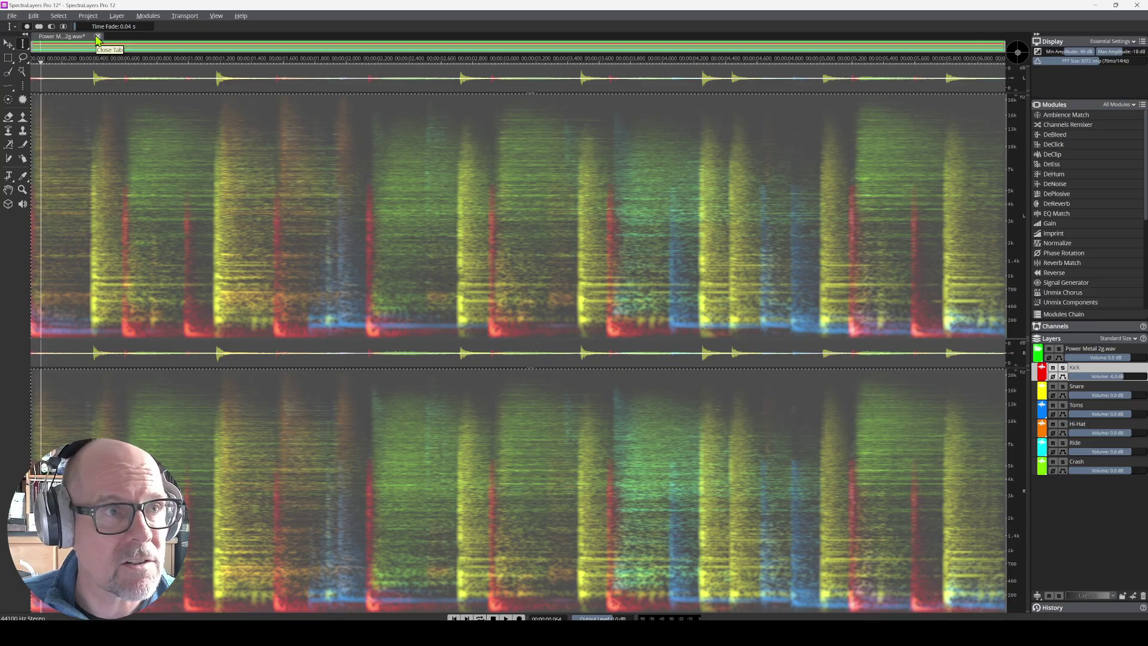
Close Power Metal 2g.wav and play back the 185 BPM drum loop.
{"action": "left_click", "coordinate": [98, 37]}
{"action": "key", "text": "space"}
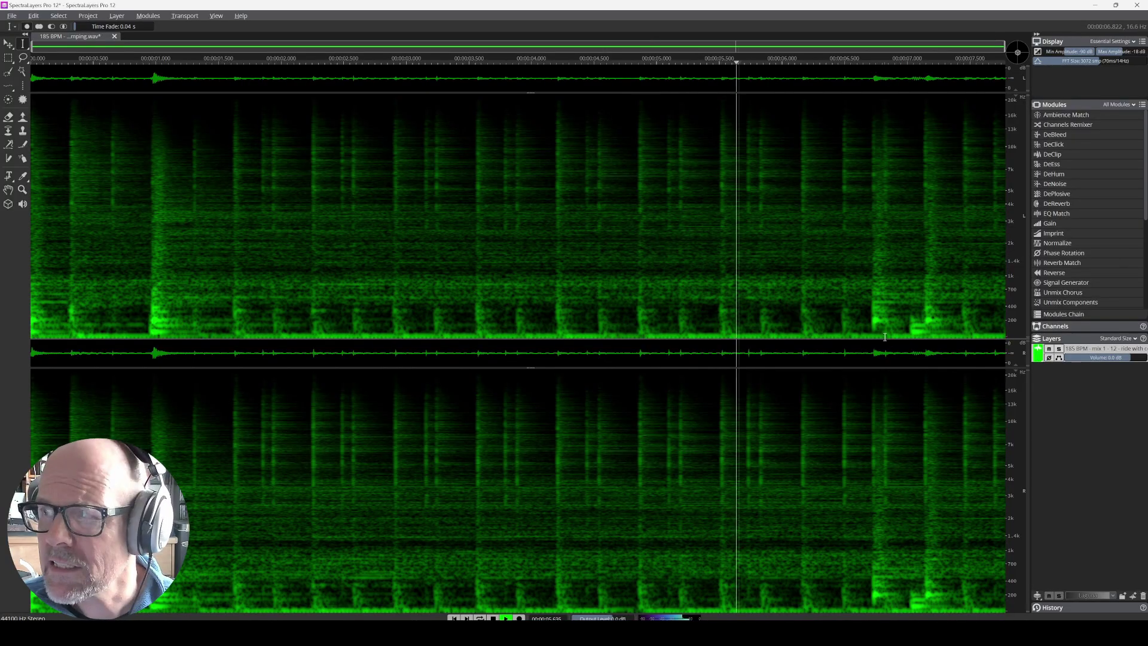
{"action": "key", "text": "space"}
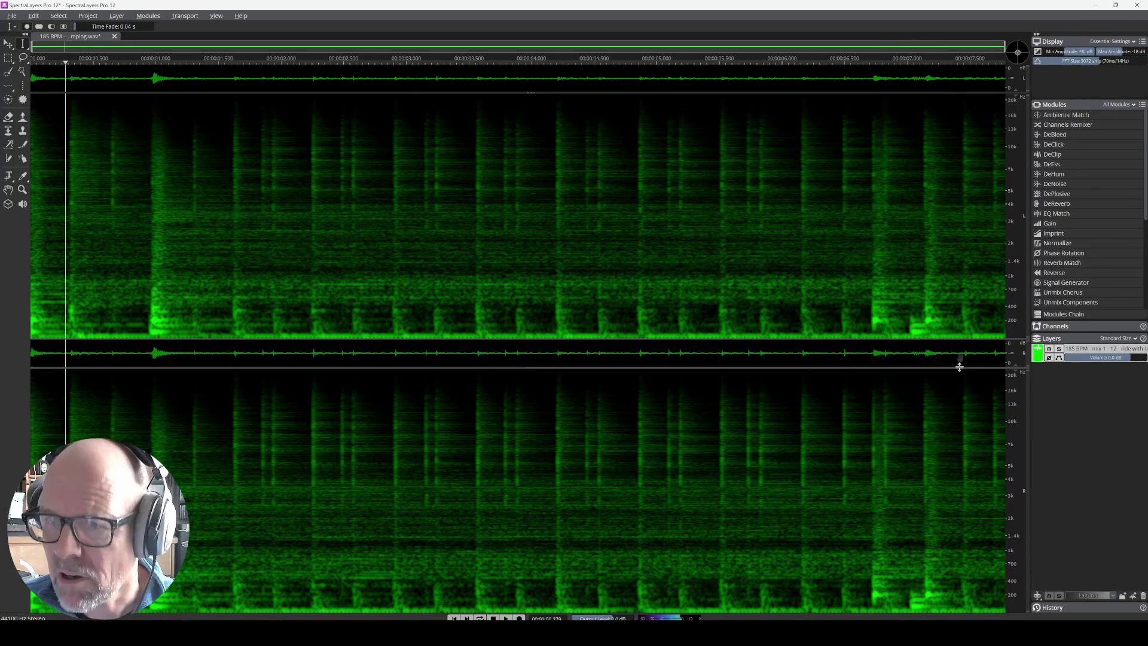
Select the whole loop and apply Unmix Drums to split it into kit pieces.
{"action": "key", "text": "ctrl+a"}
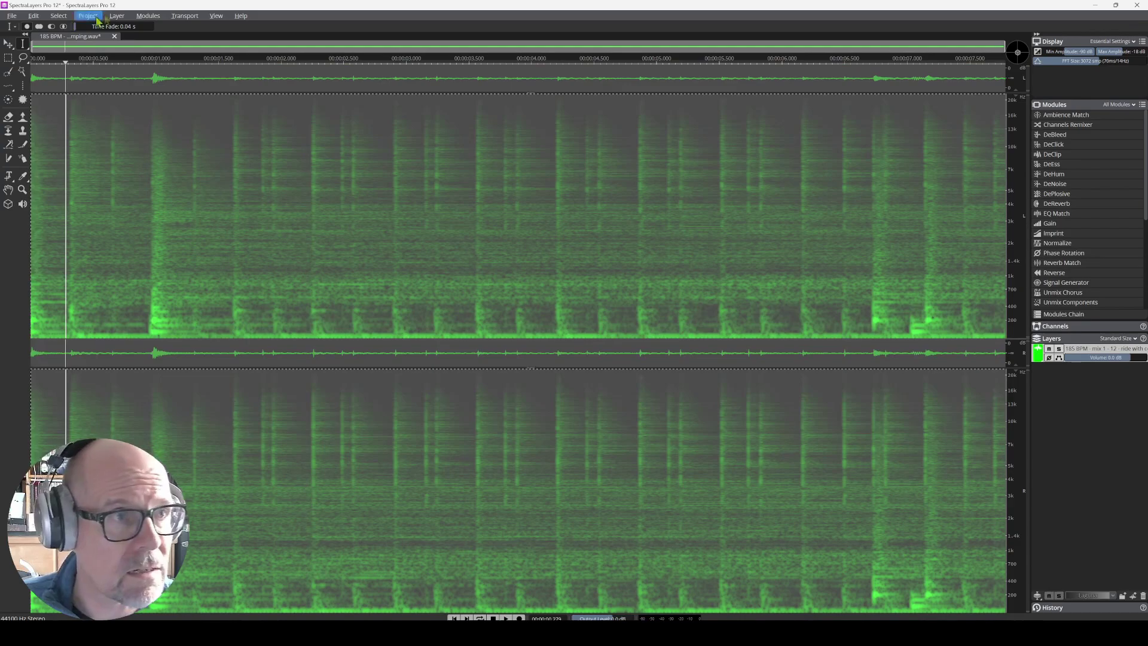
{"action": "left_click", "coordinate": [117, 15]}
{"action": "mouse_move", "coordinate": [147, 15]}
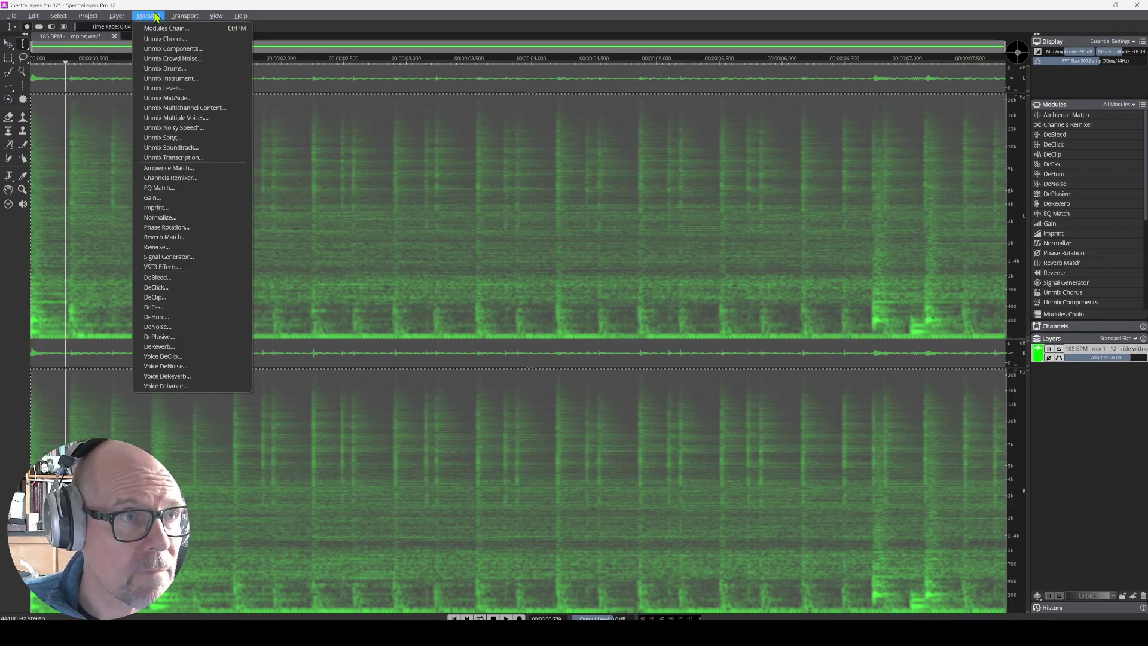
{"action": "left_click", "coordinate": [174, 67]}
{"action": "left_click", "coordinate": [642, 330]}
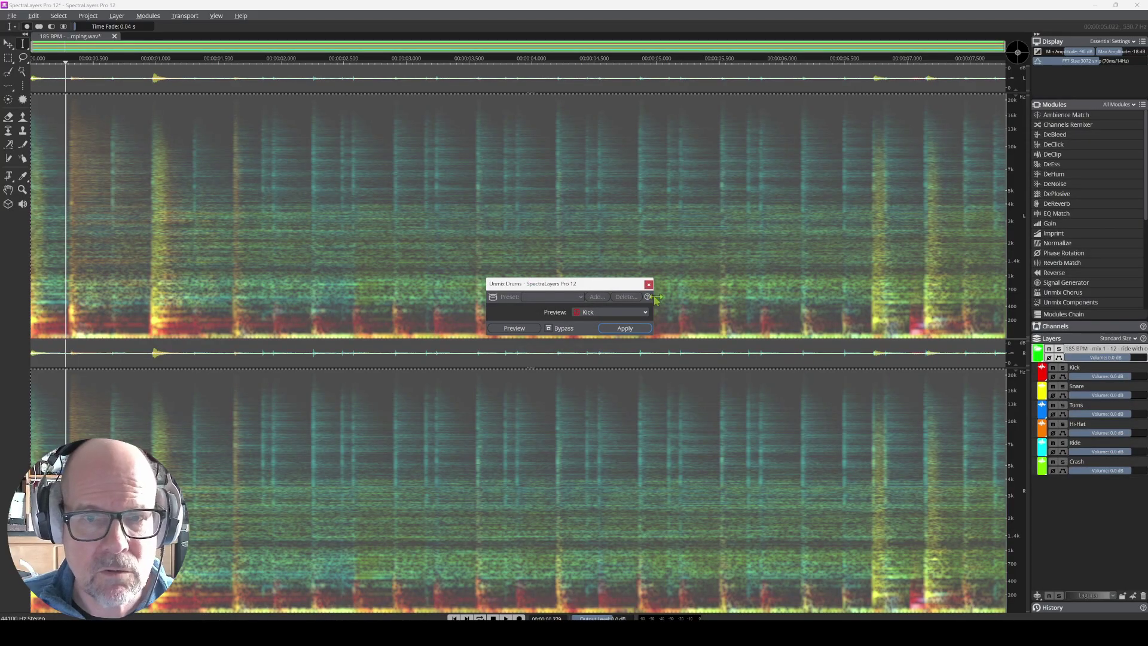
{"action": "left_click", "coordinate": [649, 285]}
Solo and play the Kick, Snare, Toms and Hi-Hat layers in turn.
{"action": "left_click", "coordinate": [1063, 367]}
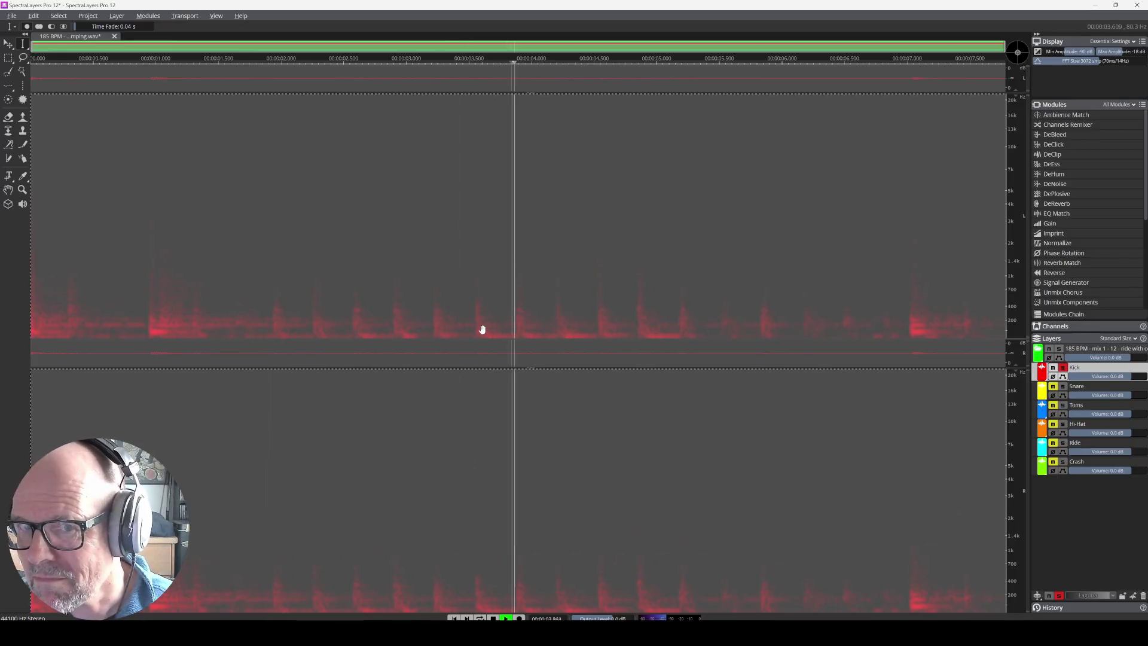
{"action": "key", "text": "space"}
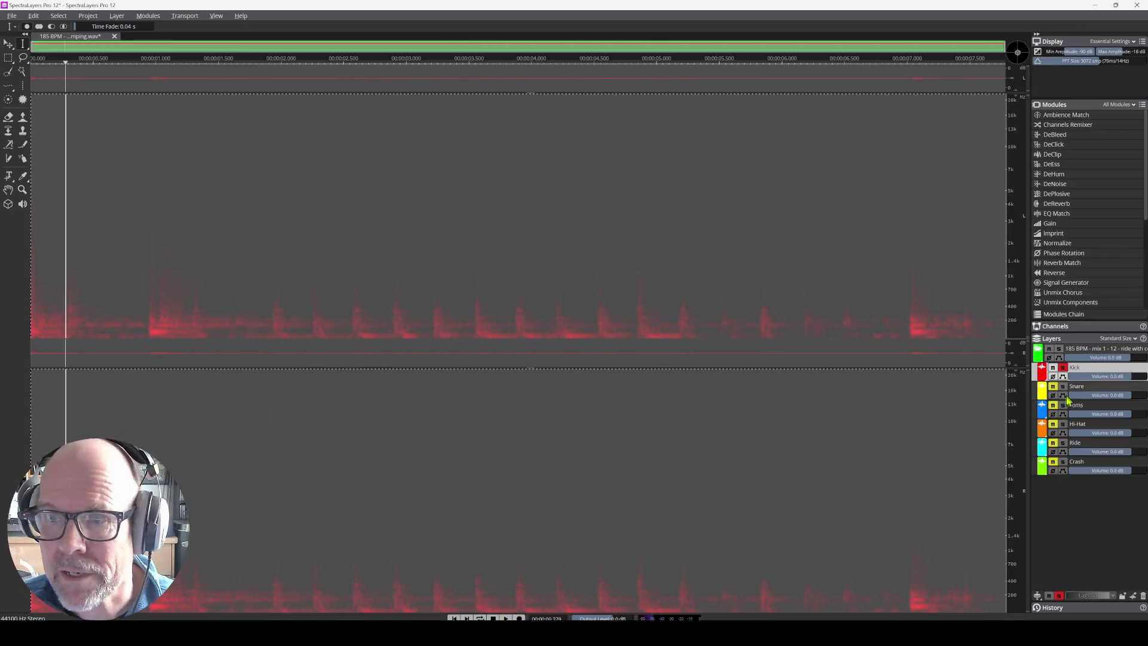
{"action": "left_click", "coordinate": [1063, 387]}
{"action": "key", "text": "space"}
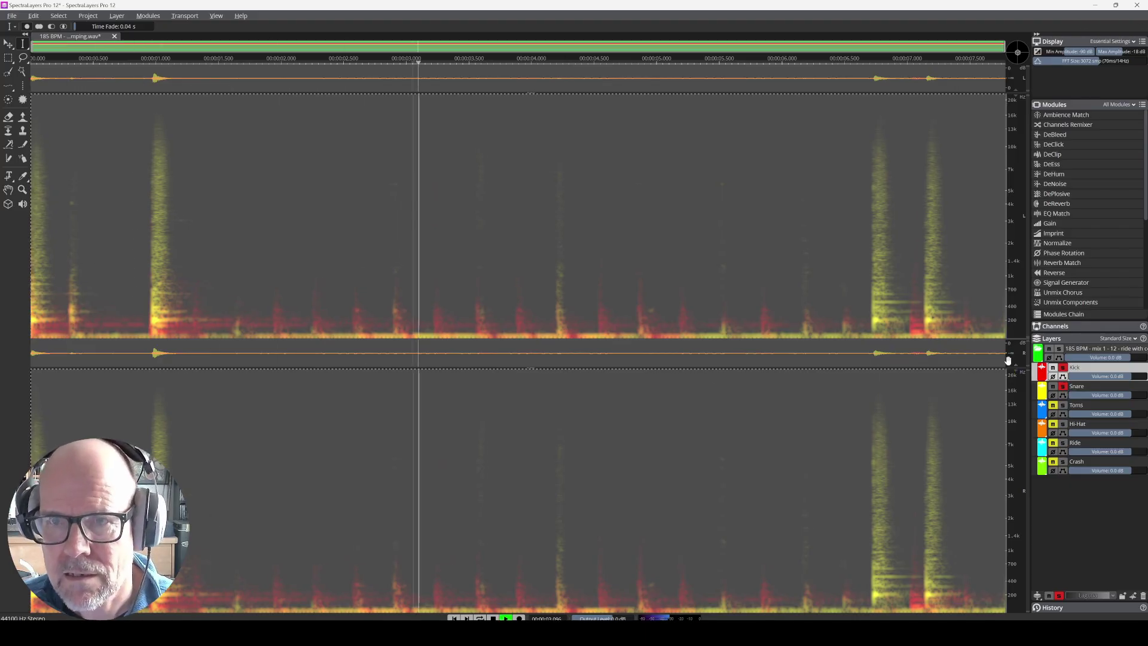
{"action": "left_click", "coordinate": [1063, 367]}
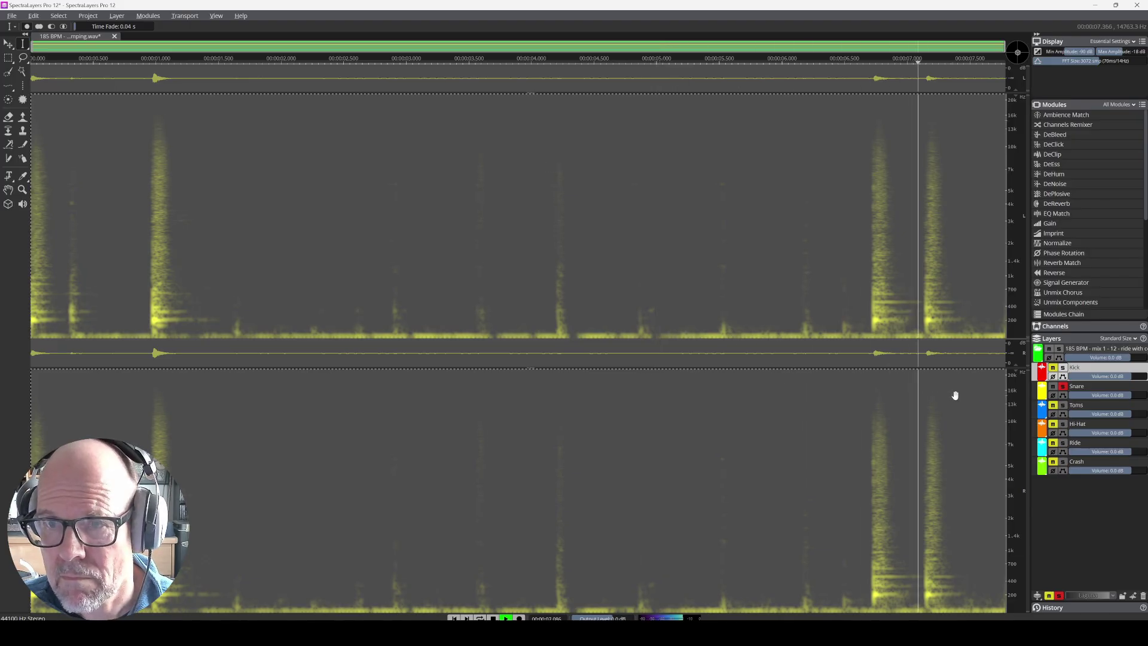
{"action": "left_click", "coordinate": [1063, 405]}
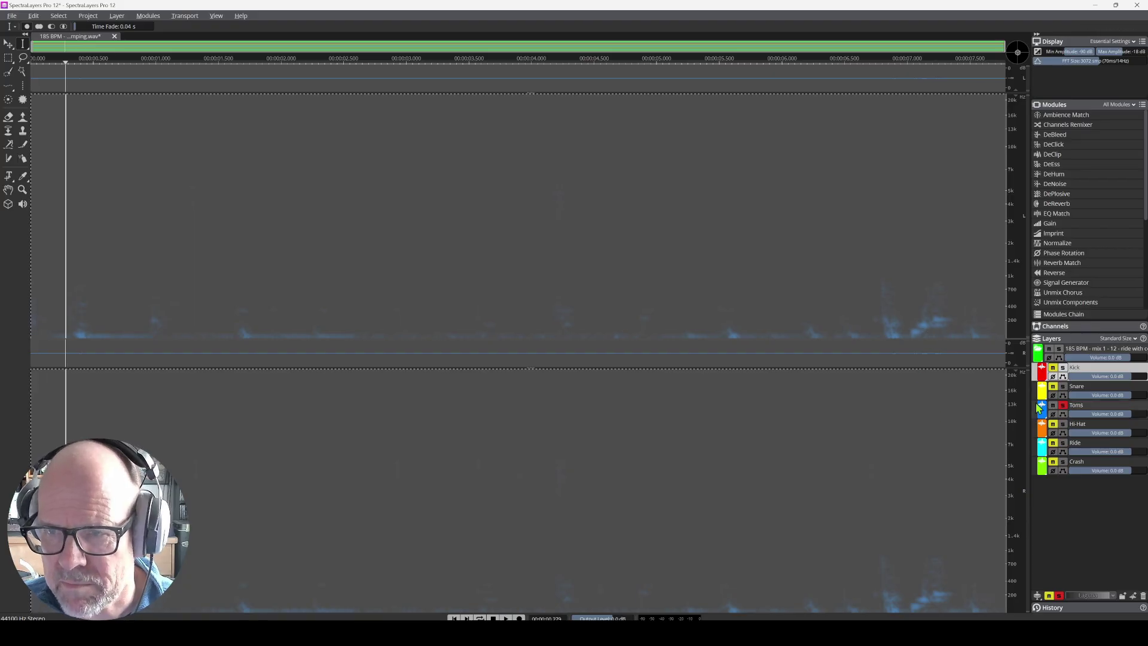
{"action": "left_click", "coordinate": [1063, 423]}
{"action": "key", "text": "space"}
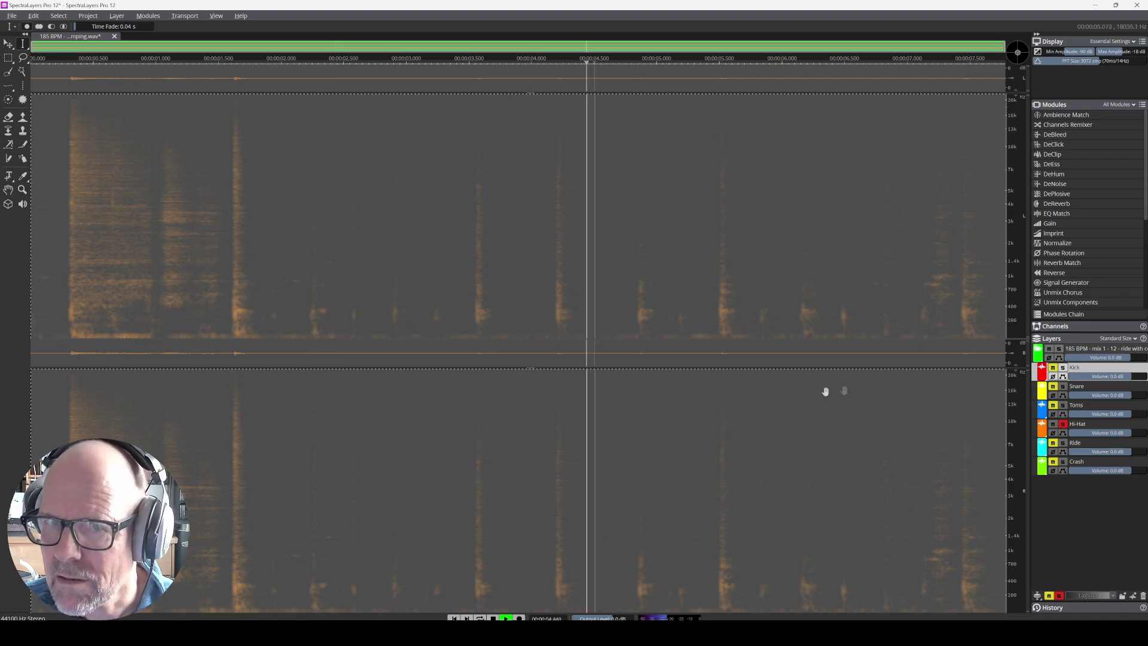
{"action": "key", "text": "space"}
Solo the Ride, then Crash, re-add Ride to the solo, and unmute Hi-Hat.
{"action": "left_click", "coordinate": [1062, 443]}
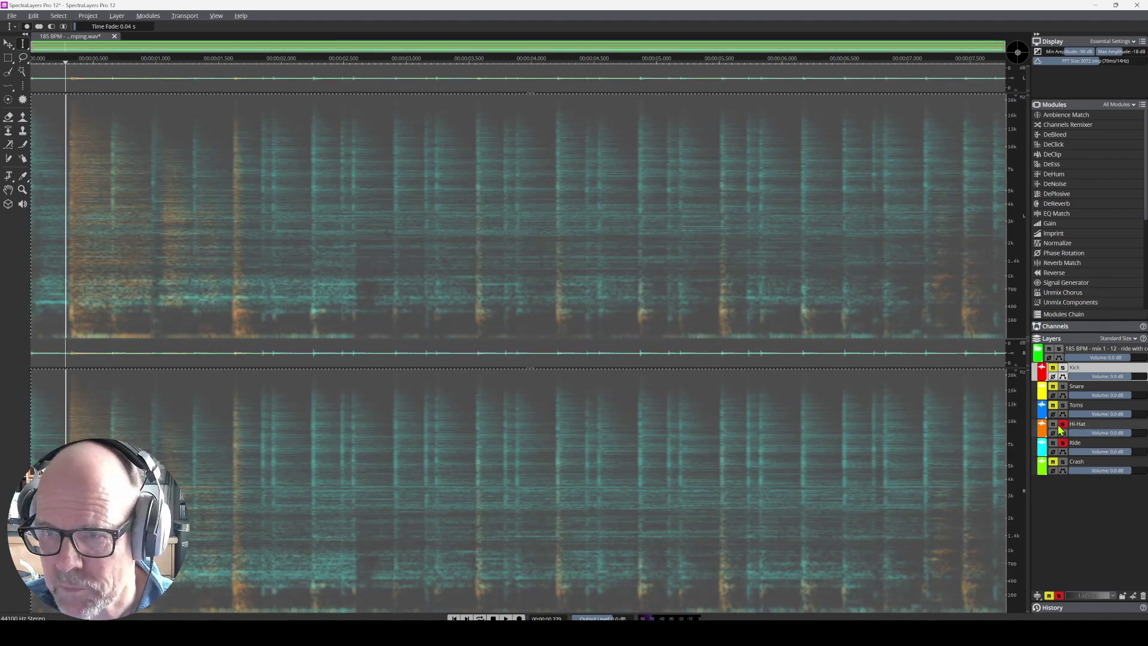
{"action": "left_click", "coordinate": [1062, 423]}
{"action": "key", "text": "space"}
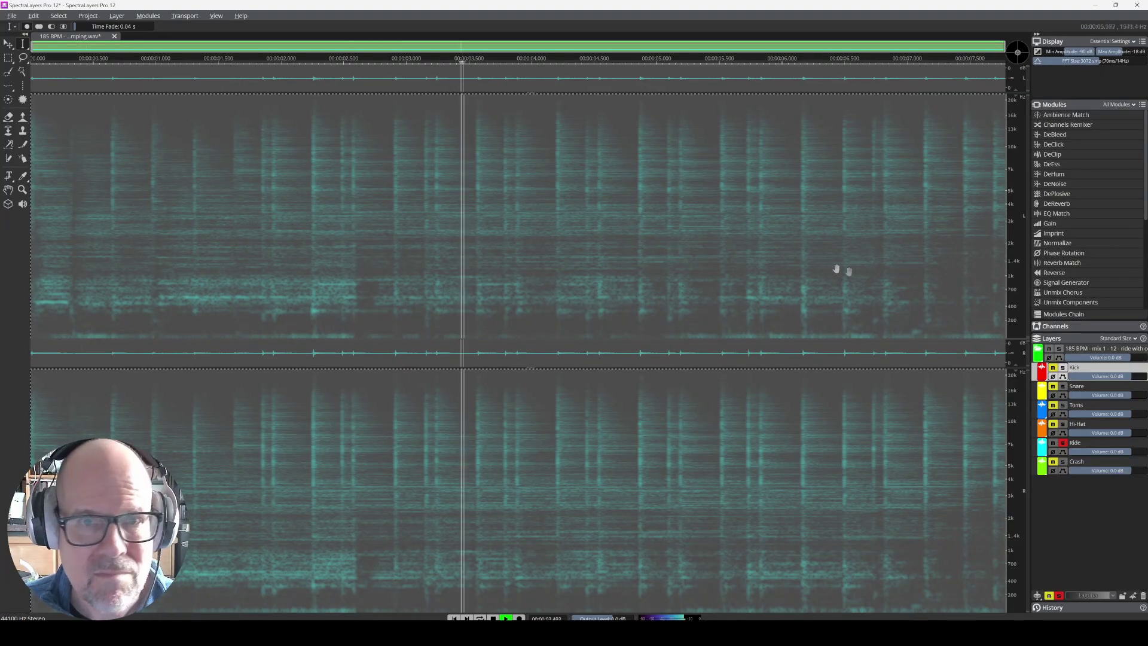
{"action": "left_click", "coordinate": [1063, 461]}
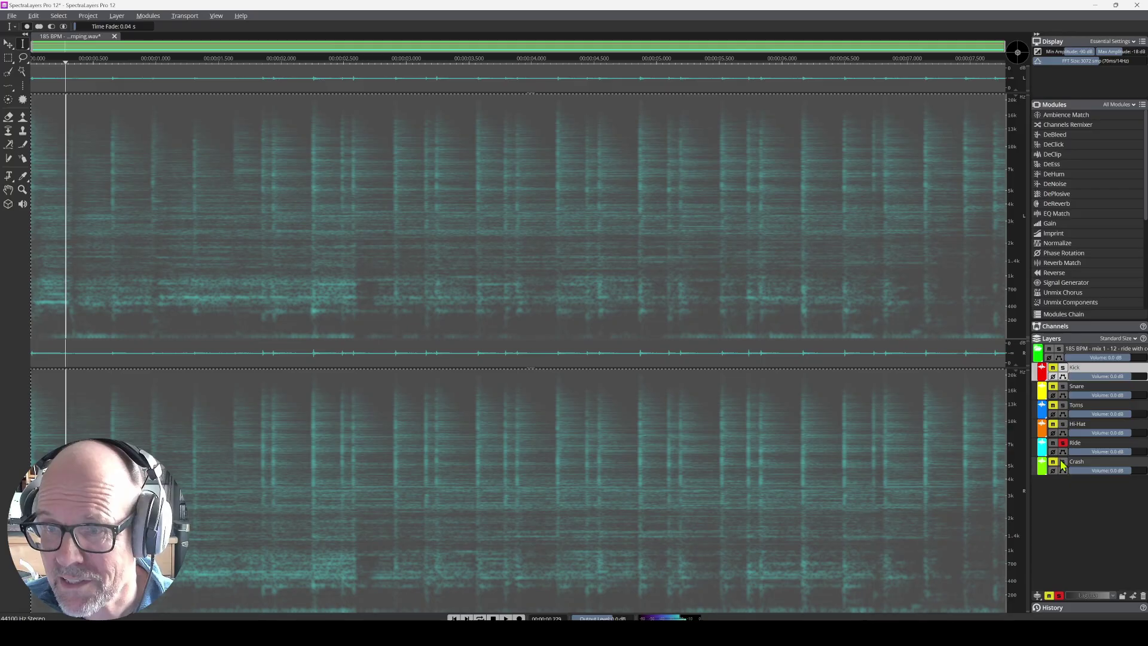
{"action": "left_click", "coordinate": [1063, 442]}
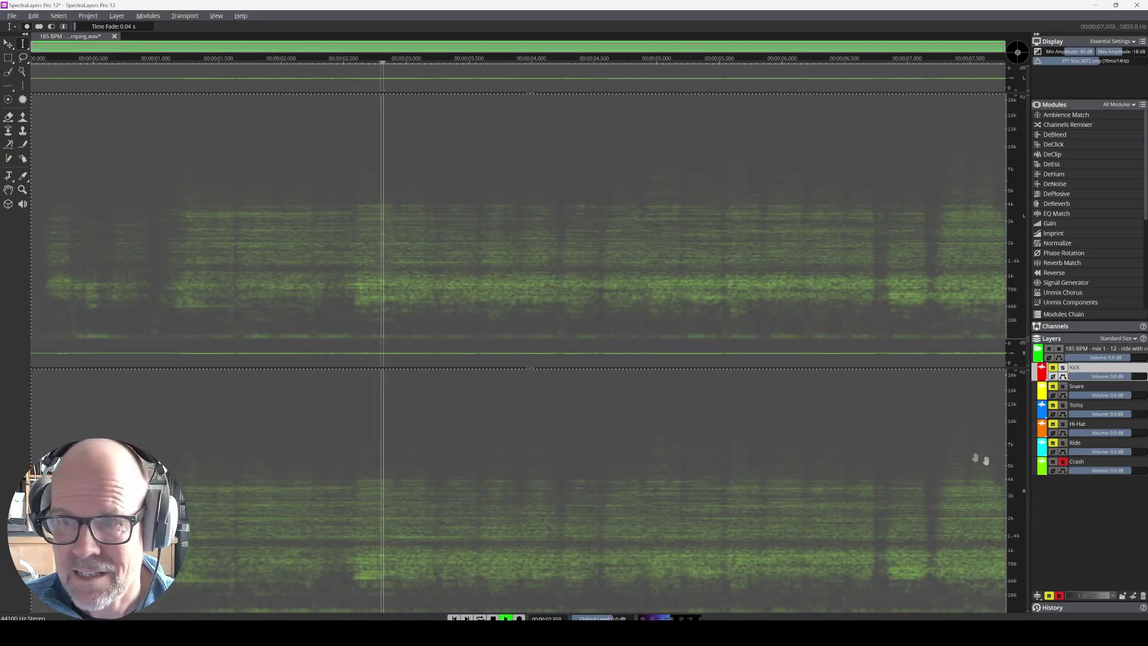
{"action": "left_click", "coordinate": [1063, 442]}
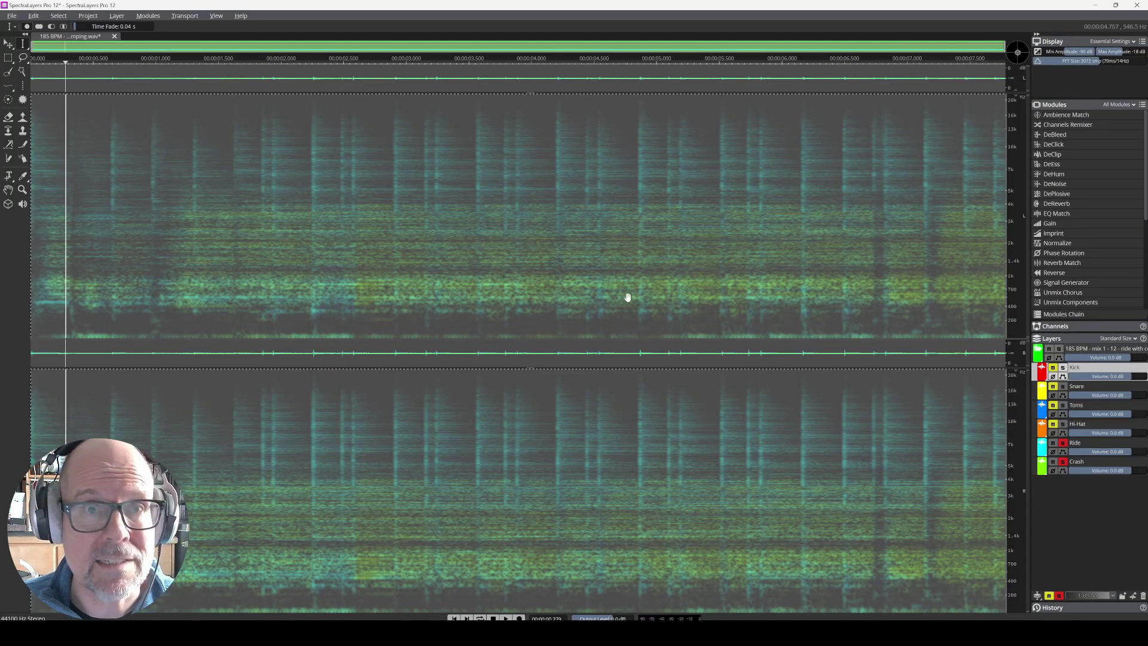
{"action": "left_click", "coordinate": [1053, 424]}
Unmute Toms, Snare and Kick, then boost Kick's volume and reset it to 0 dB.
{"action": "left_click", "coordinate": [1053, 405]}
{"action": "left_click", "coordinate": [1054, 386]}
{"action": "left_click", "coordinate": [1053, 368]}
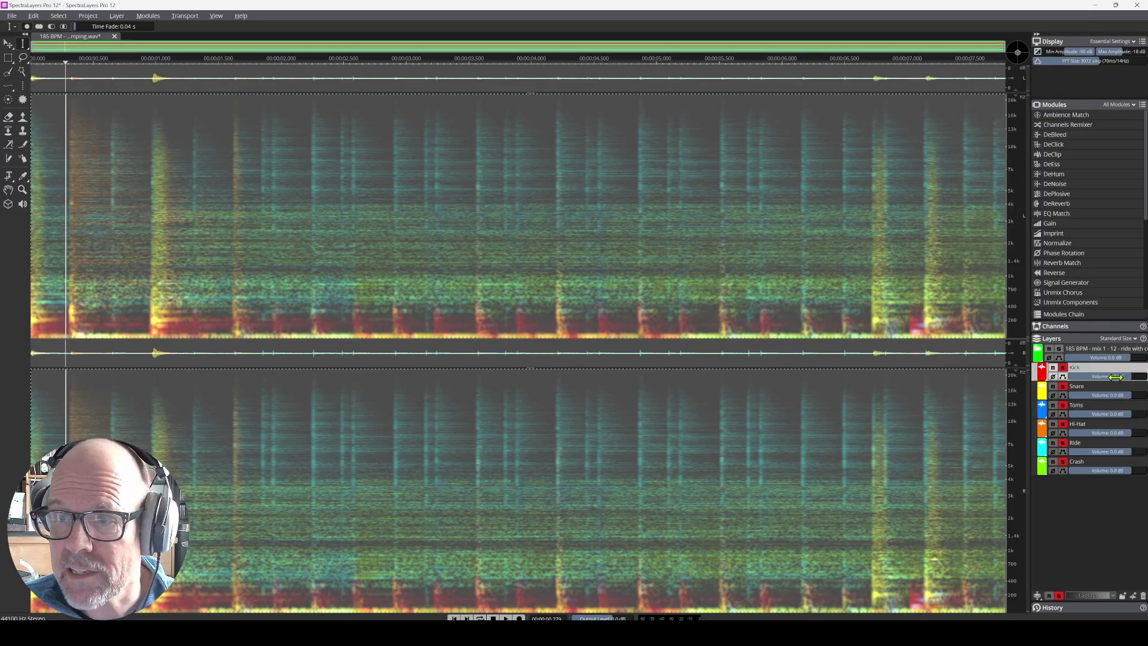
{"action": "left_click_drag", "start_coordinate": [1127, 377], "coordinate": [1136, 377]}
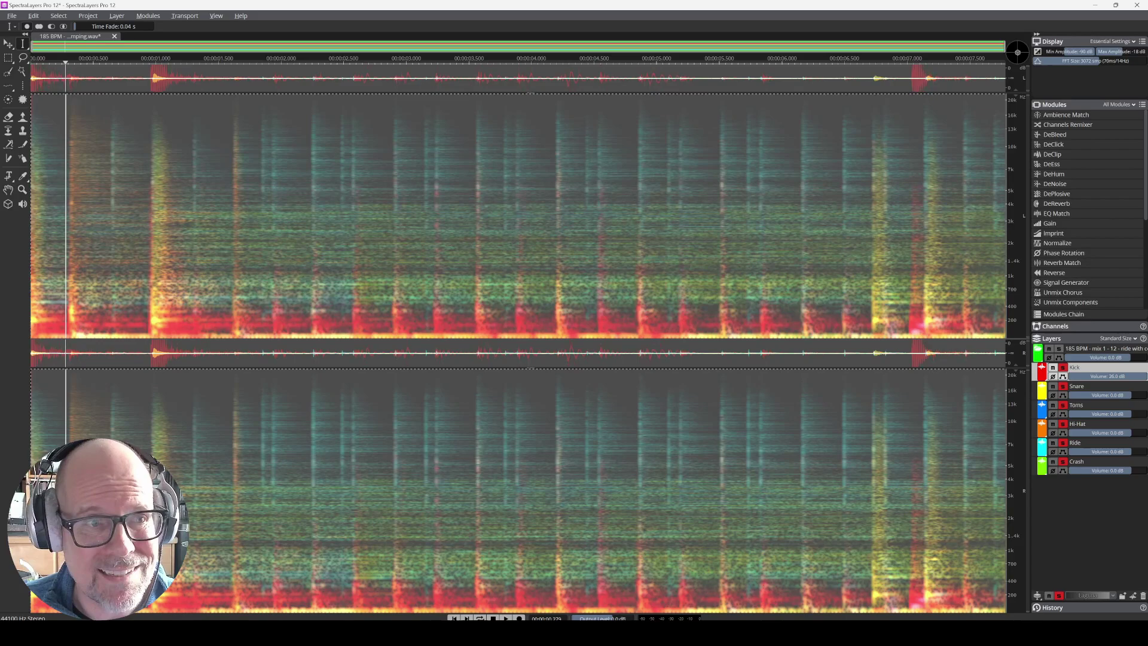
{"action": "double_click", "coordinate": [1122, 373]}
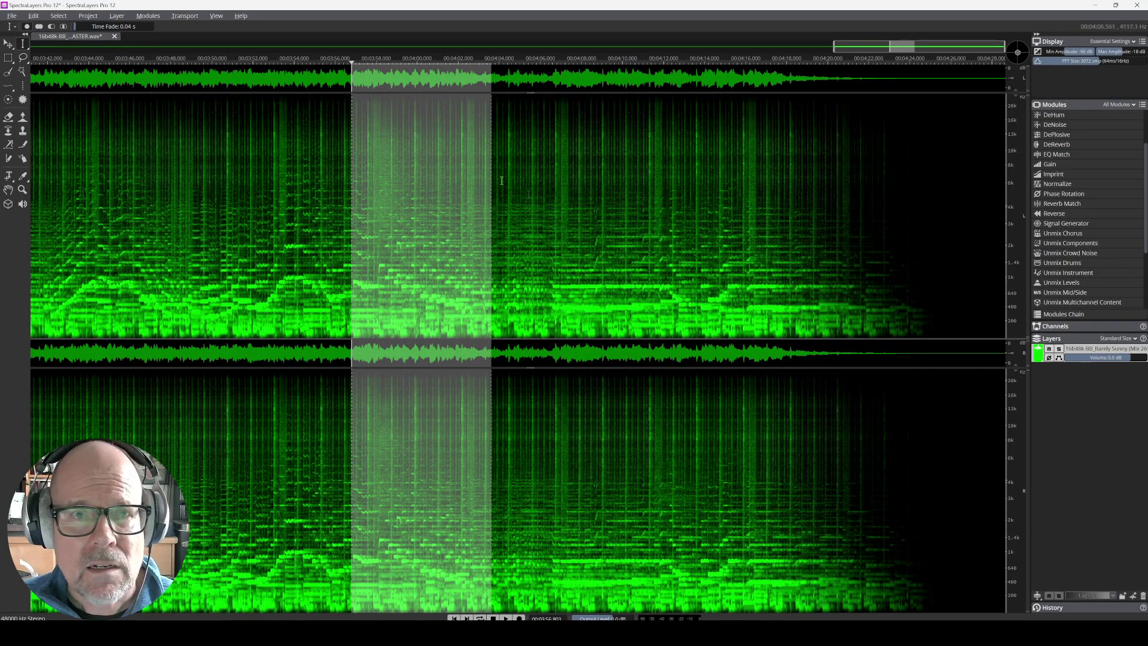
{"action": "key", "text": "space"}
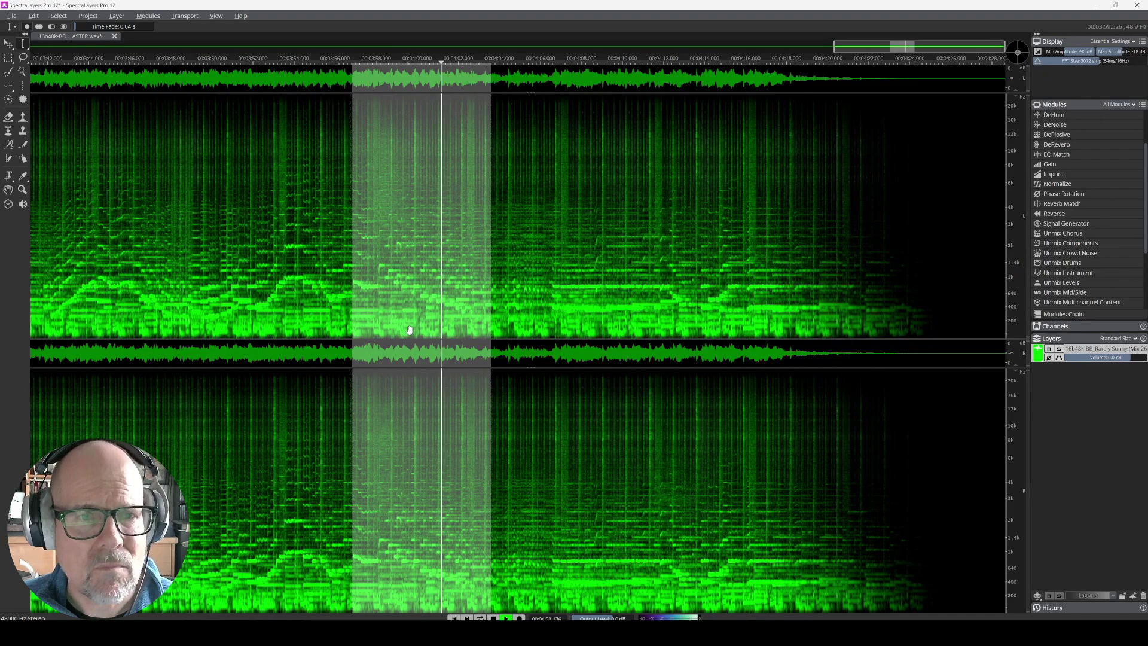
{"action": "key", "text": "space"}
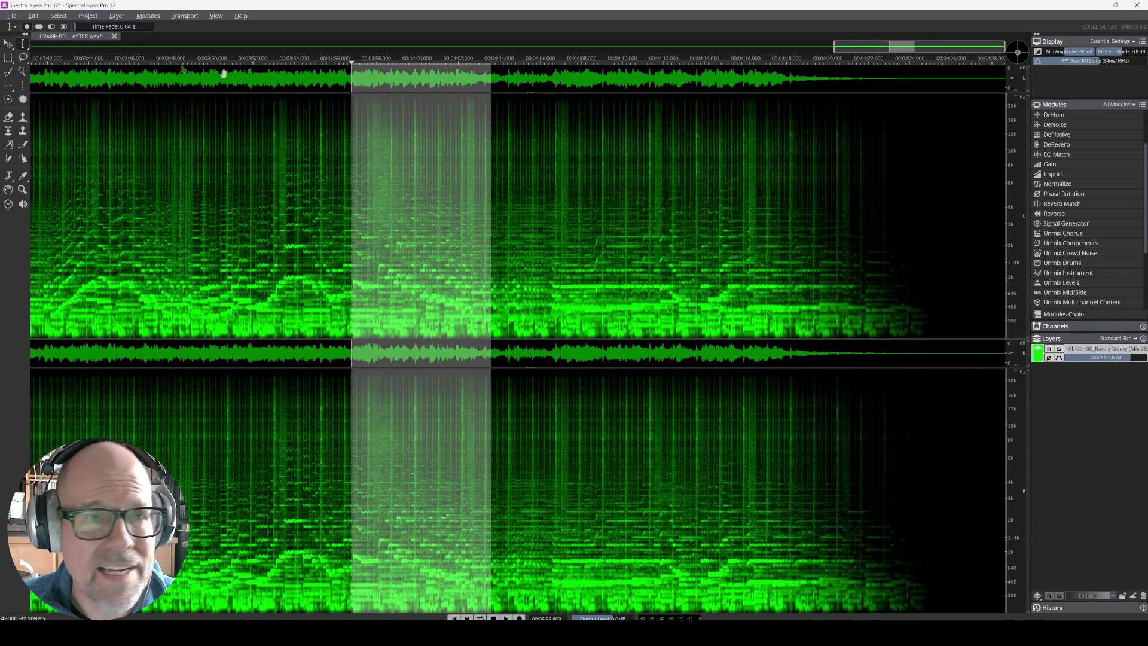
Apply Unmix Song to the selected passage at High quality with all stems enabled.
{"action": "left_click", "coordinate": [118, 16]}
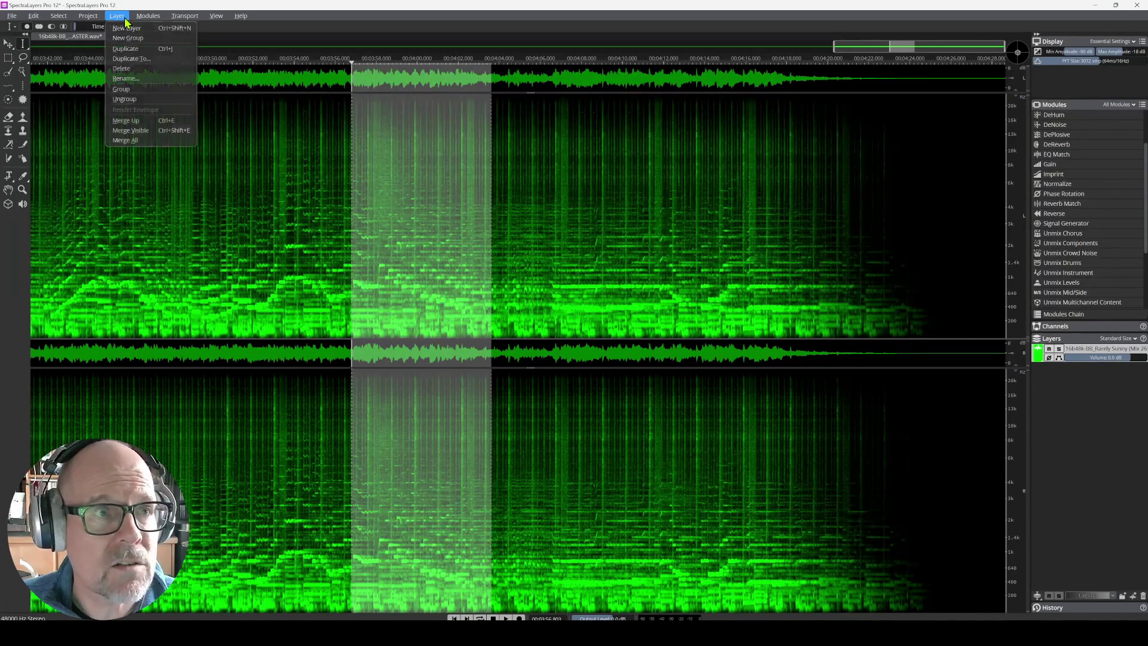
{"action": "mouse_move", "coordinate": [148, 16]}
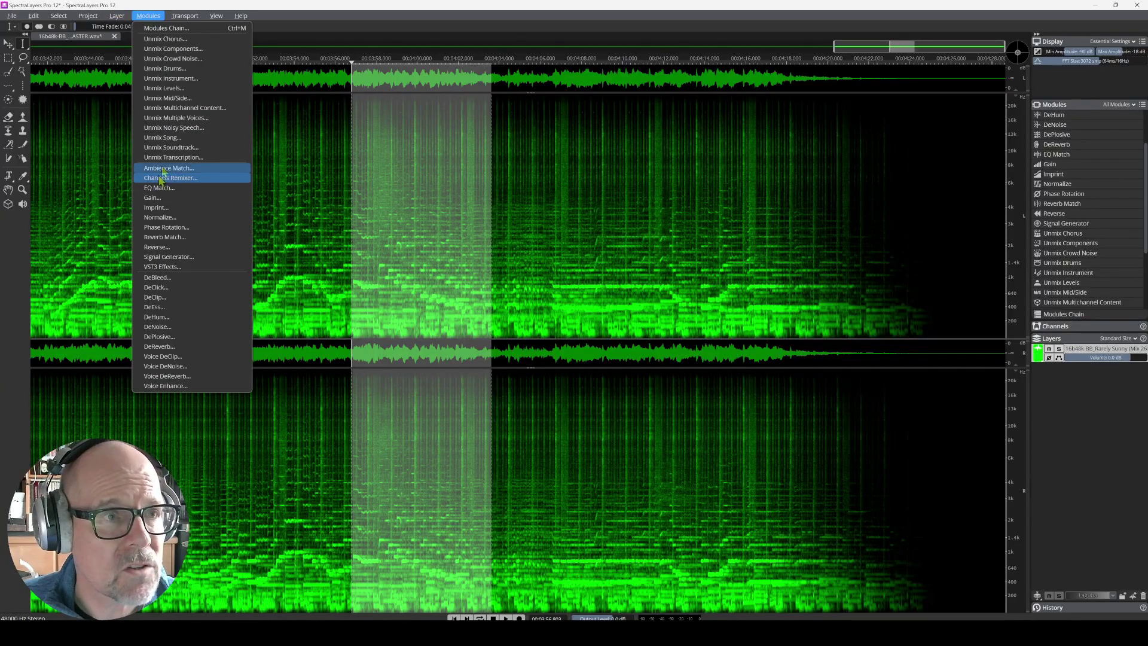
{"action": "left_click", "coordinate": [172, 143]}
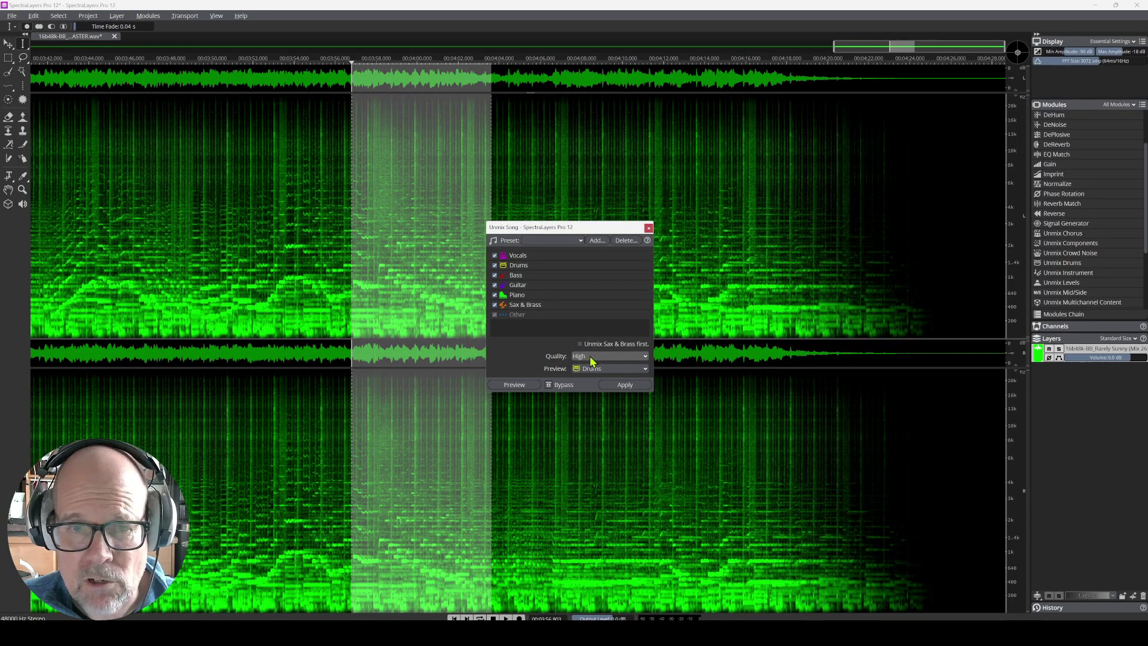
{"action": "left_click", "coordinate": [624, 385]}
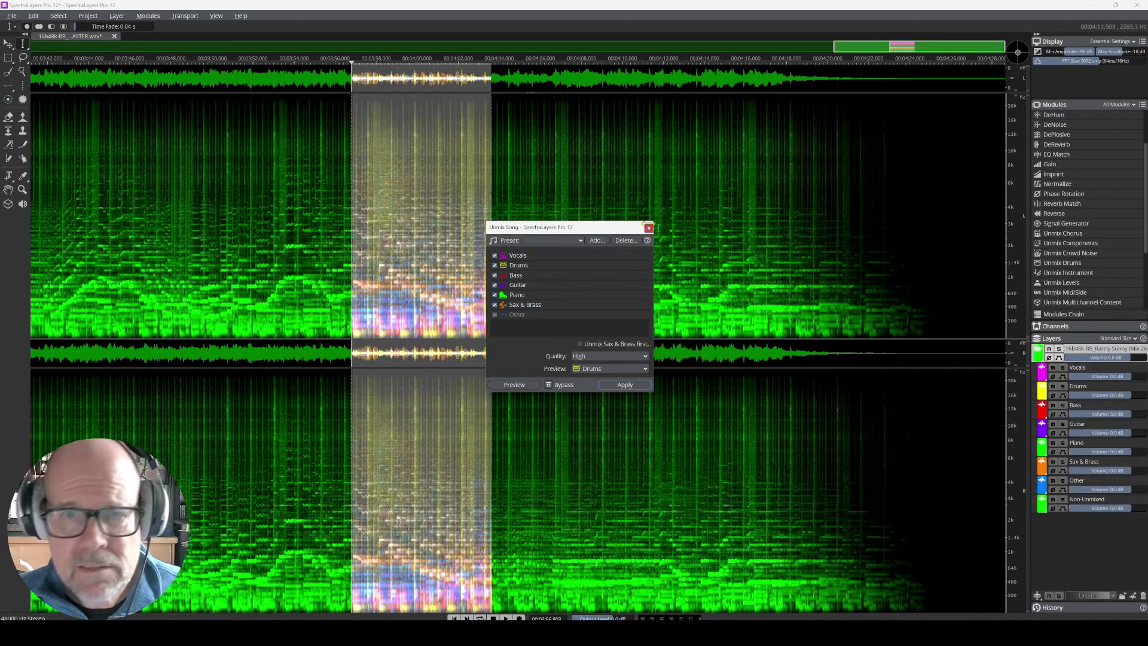
Close Unmix Song, zoom in, and play the Drums stem, then the Bass stem, soloed.
{"action": "left_click", "coordinate": [648, 228]}
{"action": "key", "text": "ctrl+plus"}
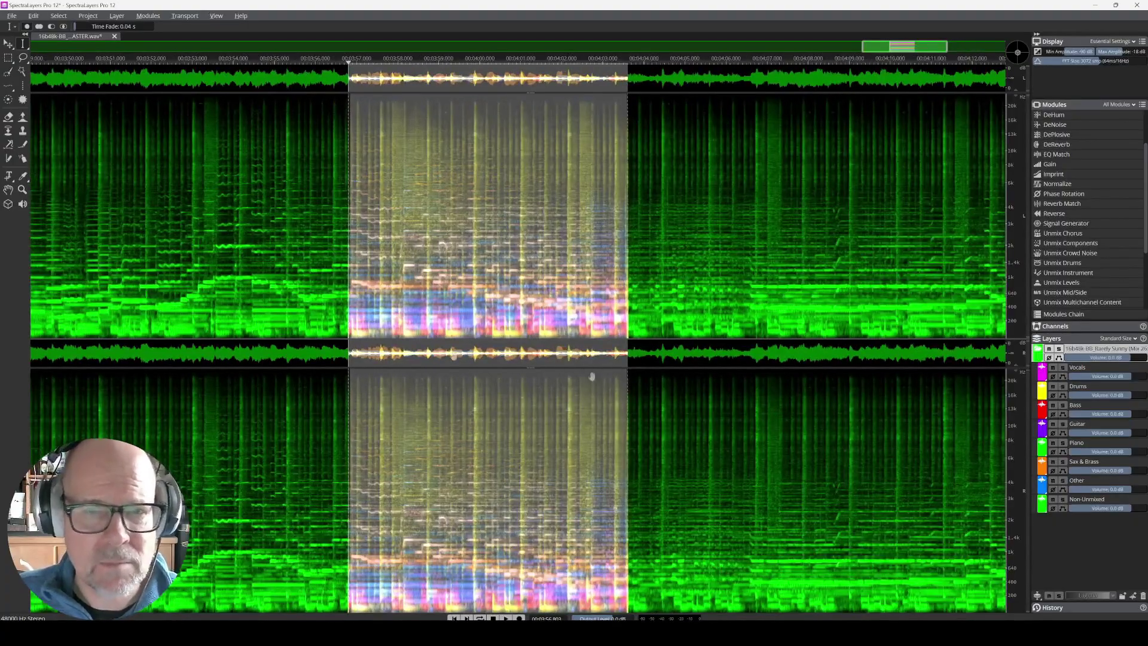
{"action": "left_click", "coordinate": [1063, 386]}
{"action": "key", "text": "space"}
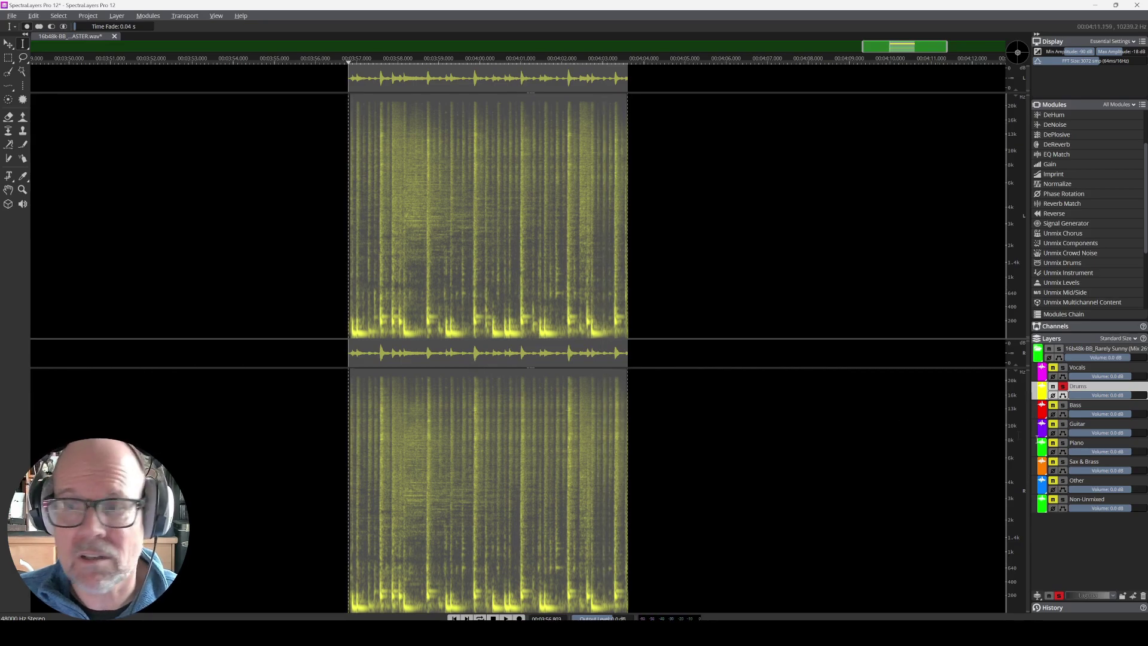
{"action": "left_click", "coordinate": [1054, 387]}
{"action": "key", "text": "space"}
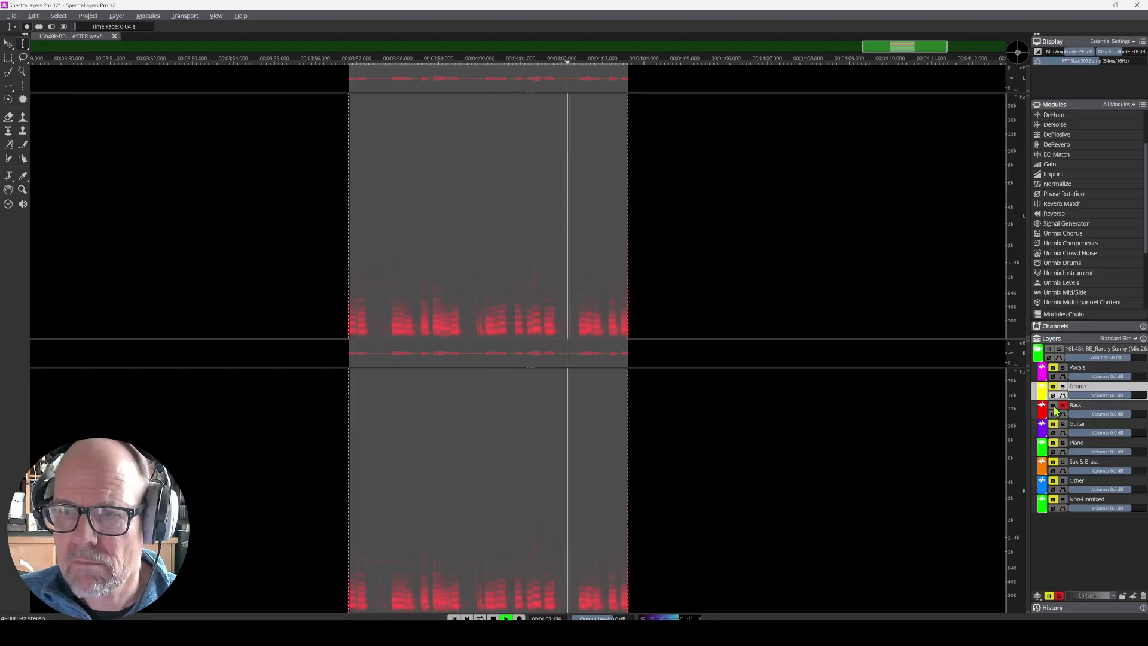
Solo and play the Guitar stem, then move the solo to Piano.
{"action": "left_click", "coordinate": [1063, 424]}
{"action": "key", "text": "space"}
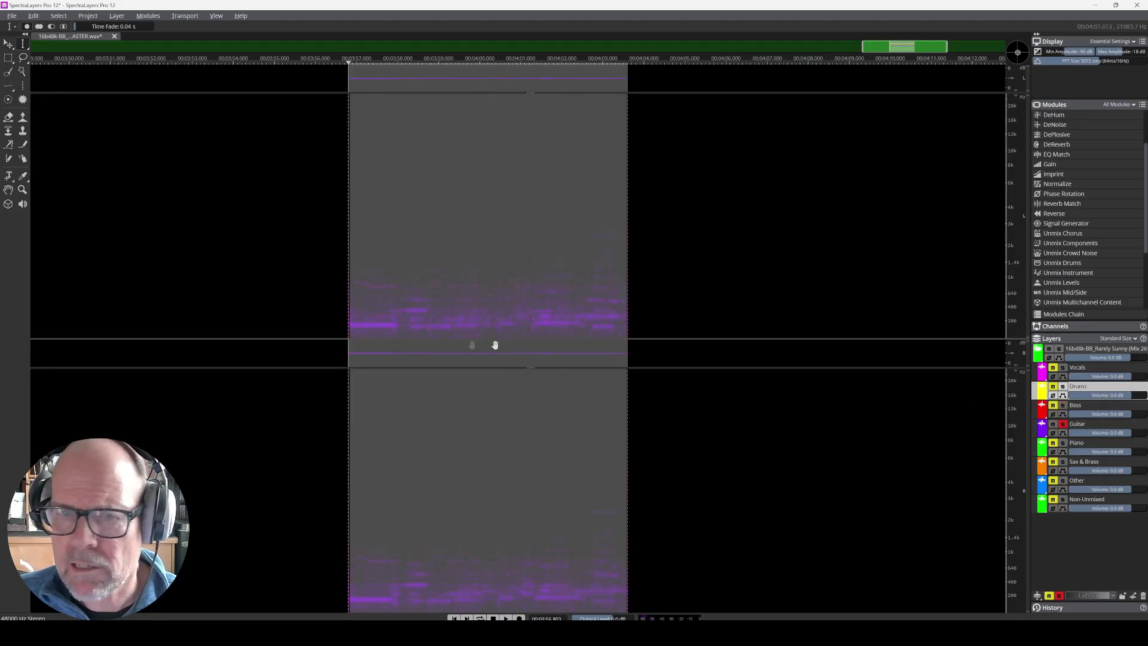
{"action": "key", "text": "space"}
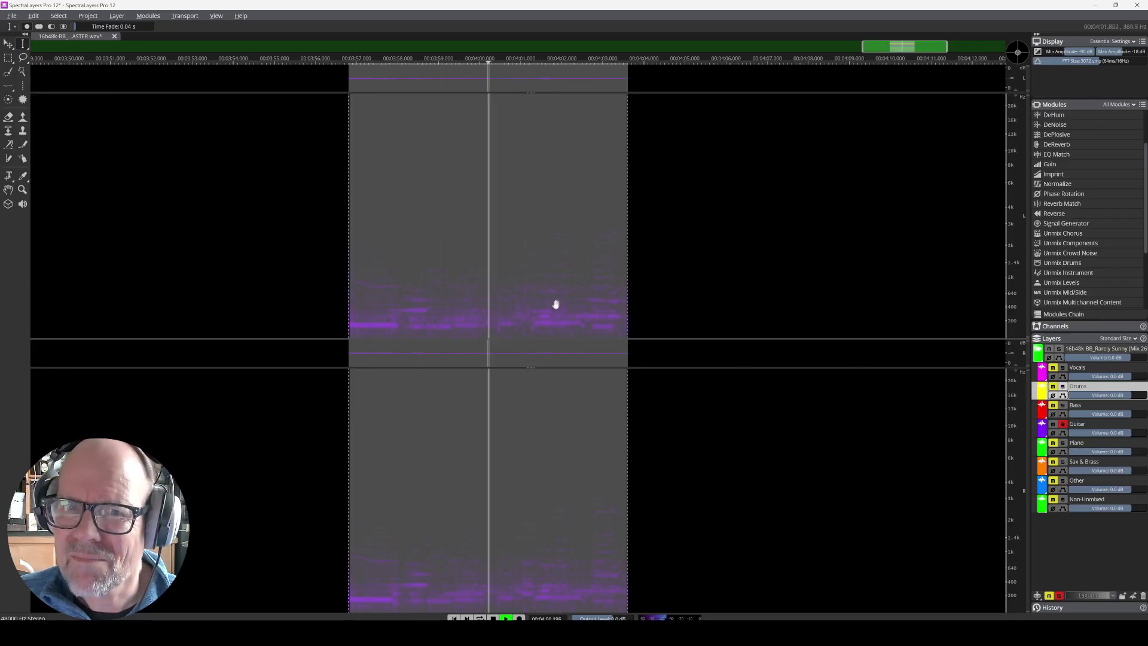
{"action": "key", "text": "space"}
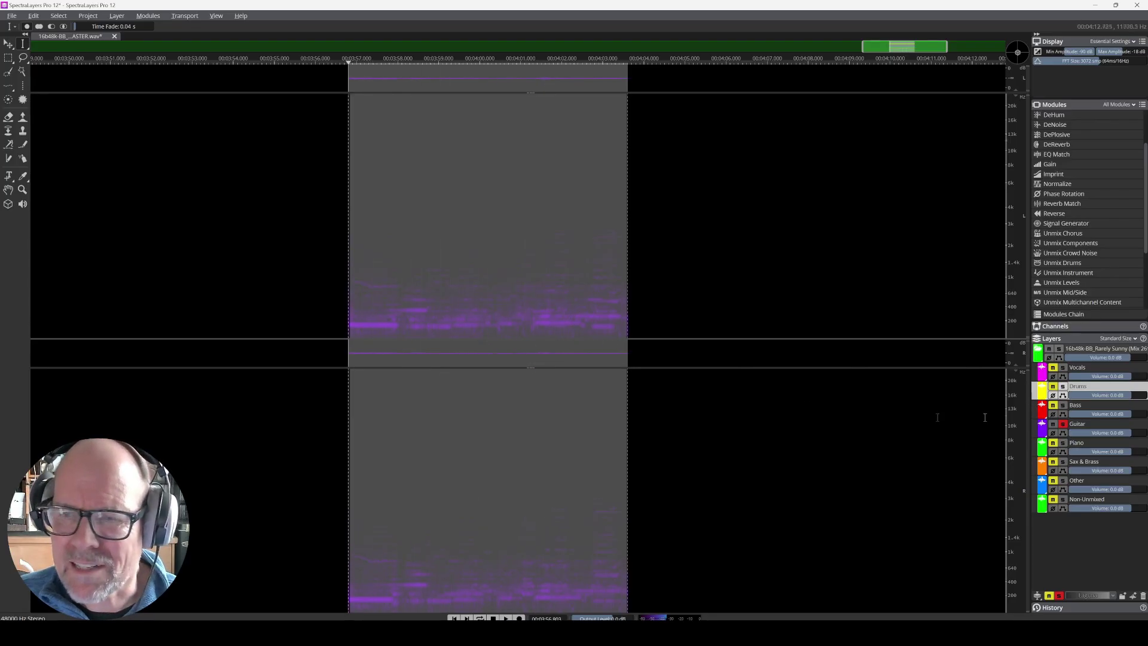
{"action": "left_click", "coordinate": [1062, 424]}
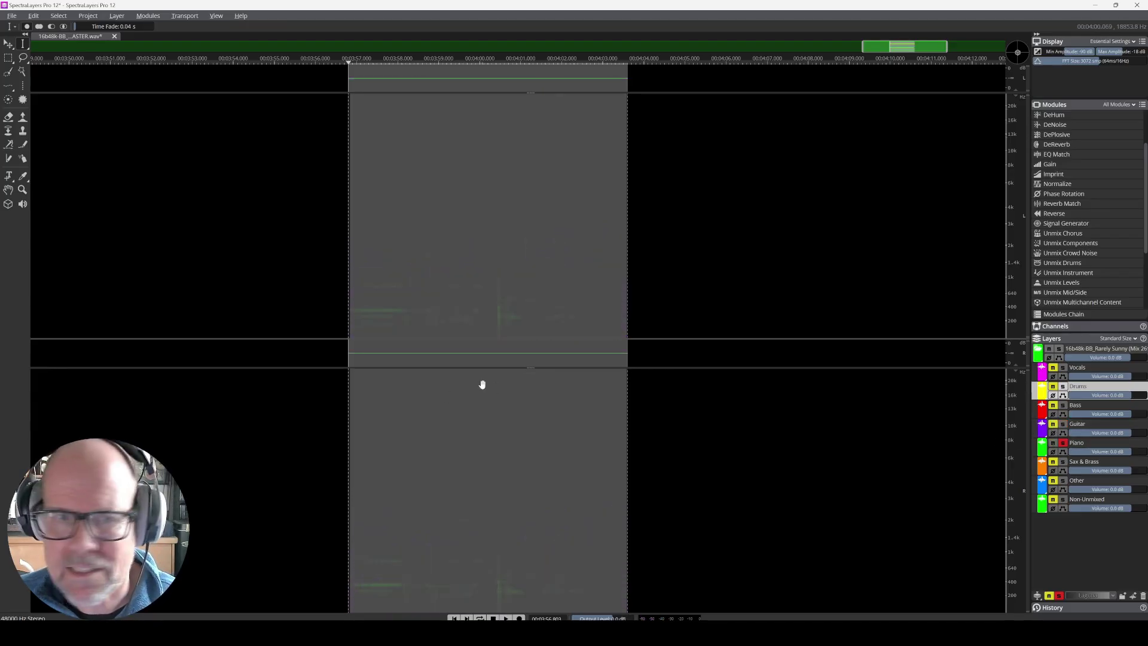
Solo Sax & Brass in place of Piano and hear it, then solo and play Other.
{"action": "left_click", "coordinate": [1063, 461]}
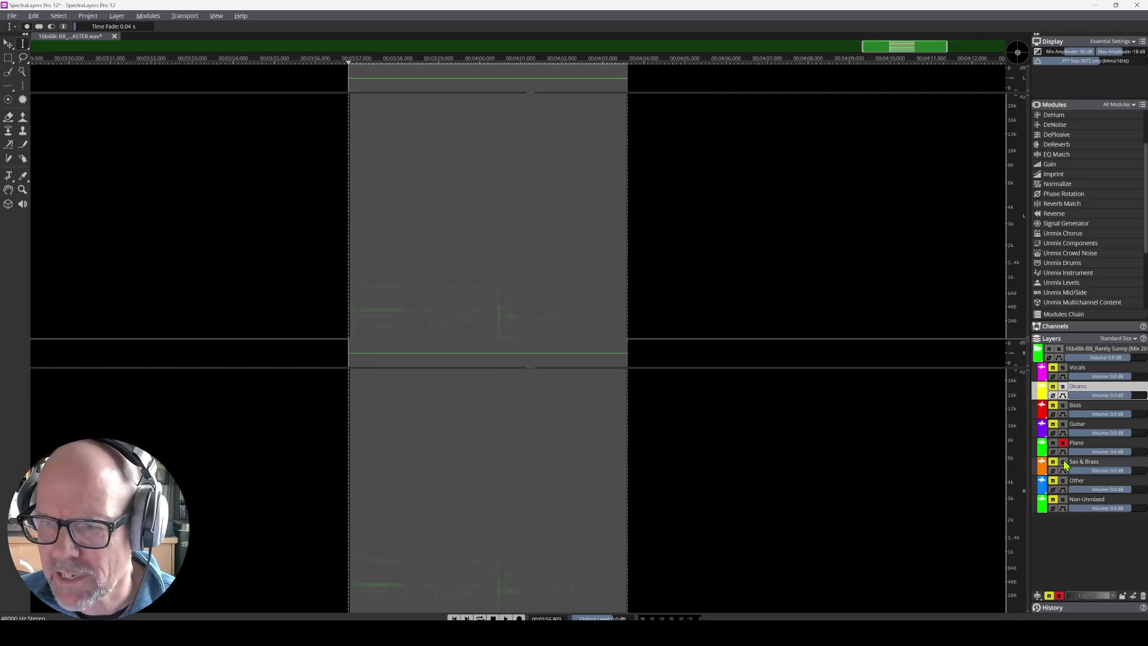
{"action": "left_click", "coordinate": [1062, 443]}
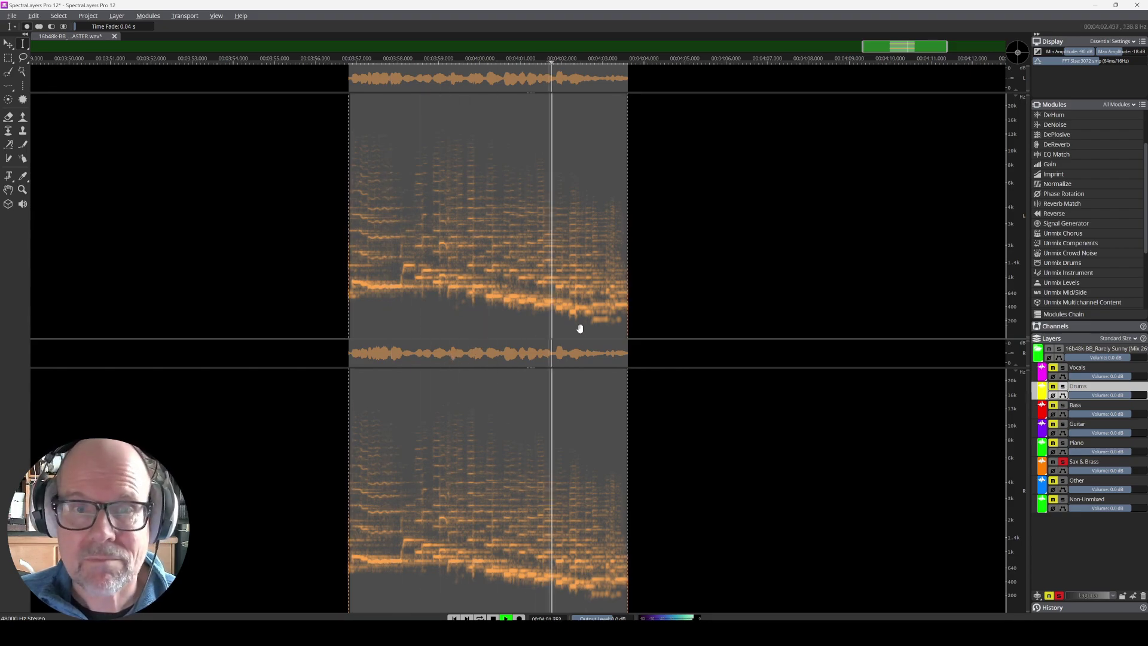
{"action": "key", "text": "space"}
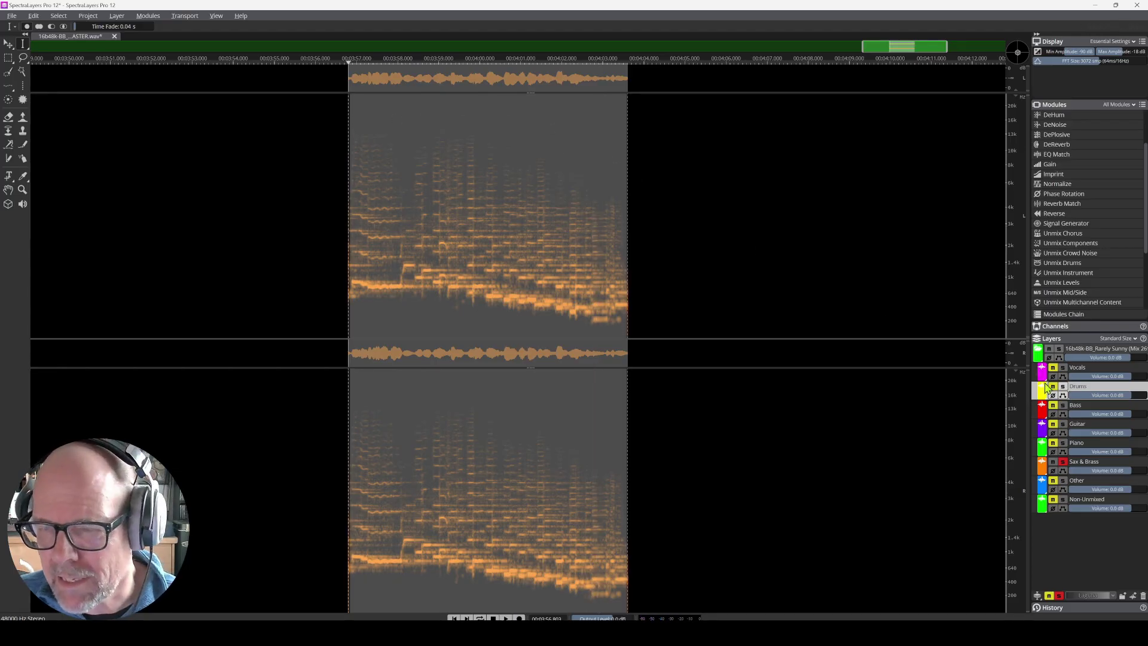
{"action": "left_click", "coordinate": [1064, 479]}
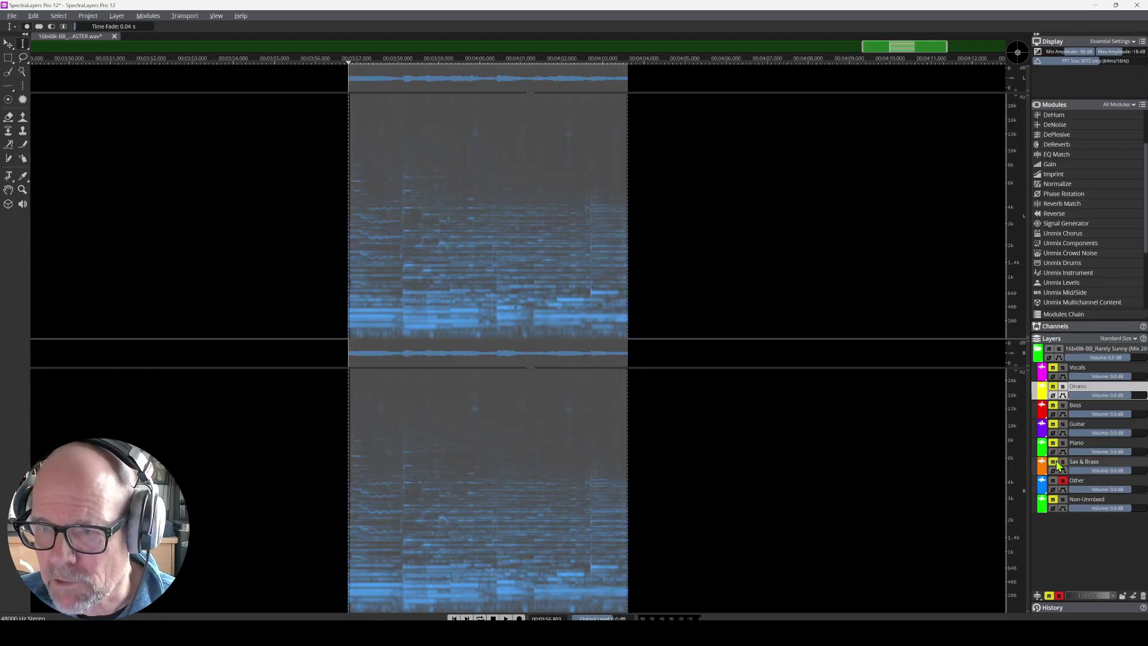
{"action": "key", "text": "space"}
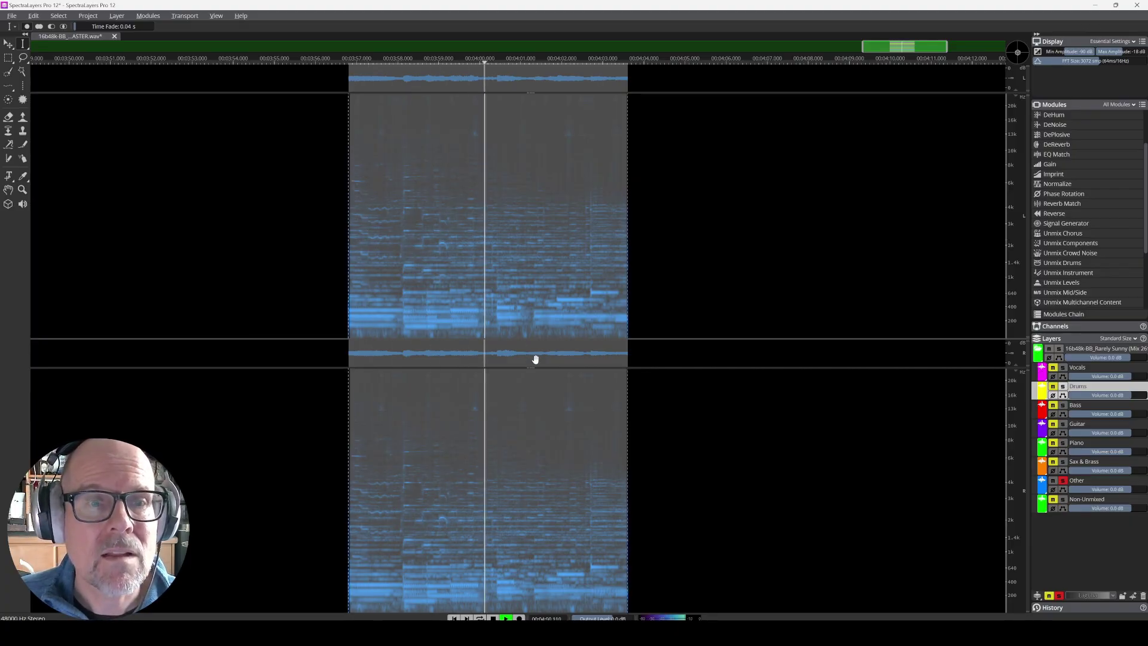
{"action": "key", "text": "space"}
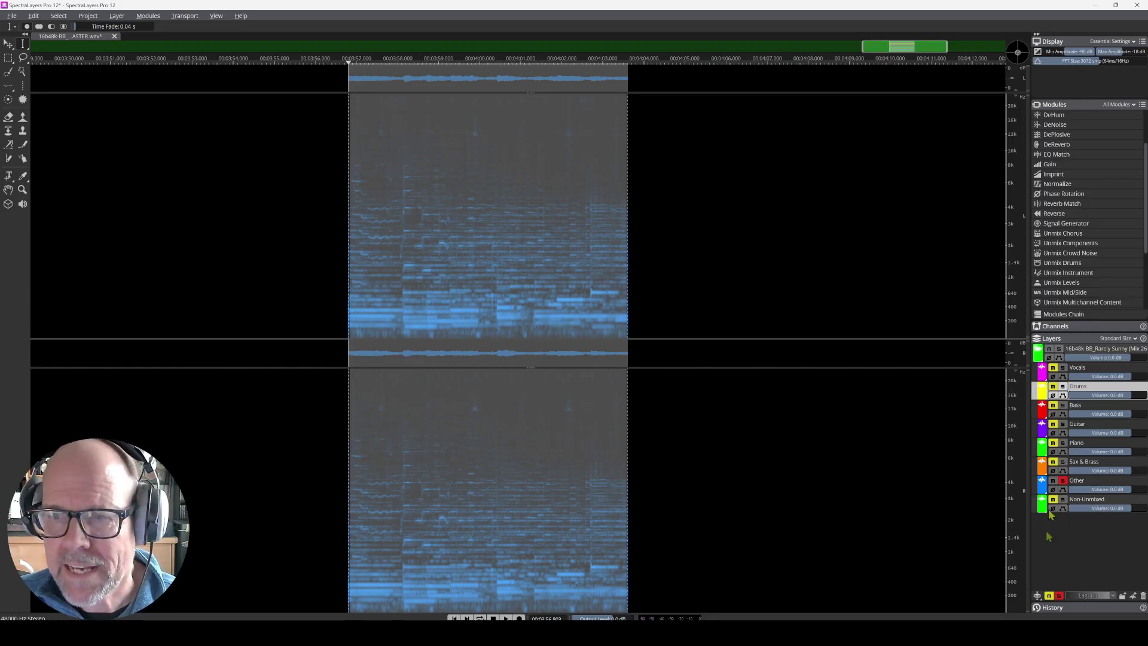
Unsolo Other and unmute the Sax & Brass, Piano, Guitar, Bass and Drums stems.
{"action": "left_click", "coordinate": [1062, 481]}
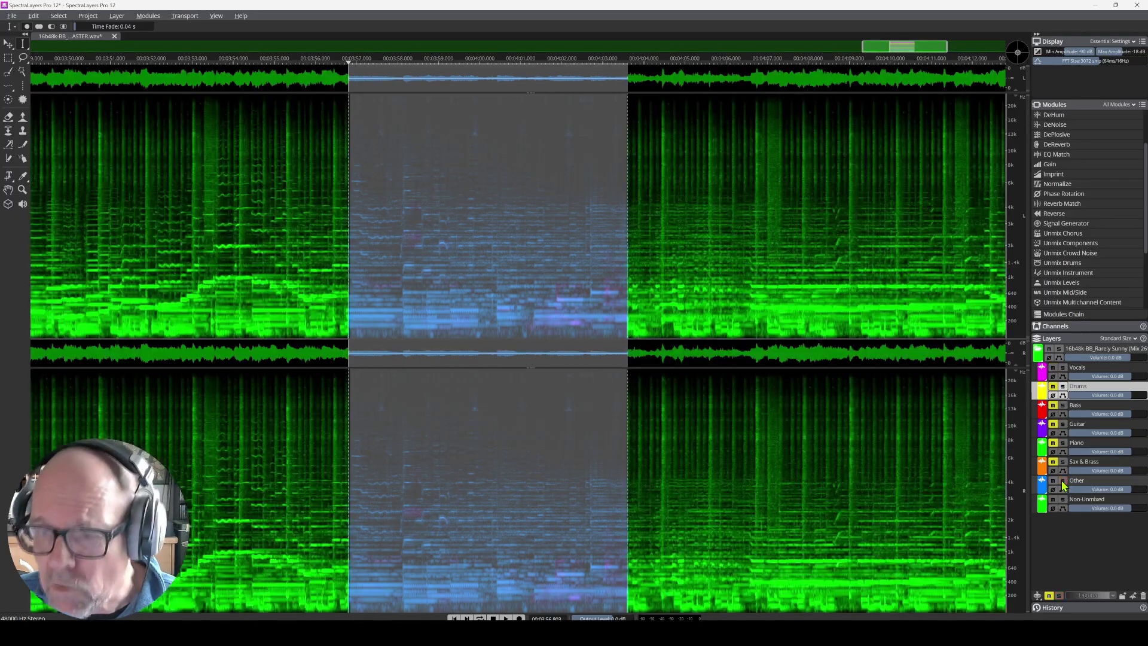
{"action": "left_click", "coordinate": [1055, 461]}
{"action": "left_click", "coordinate": [1053, 443]}
{"action": "left_click", "coordinate": [1053, 424]}
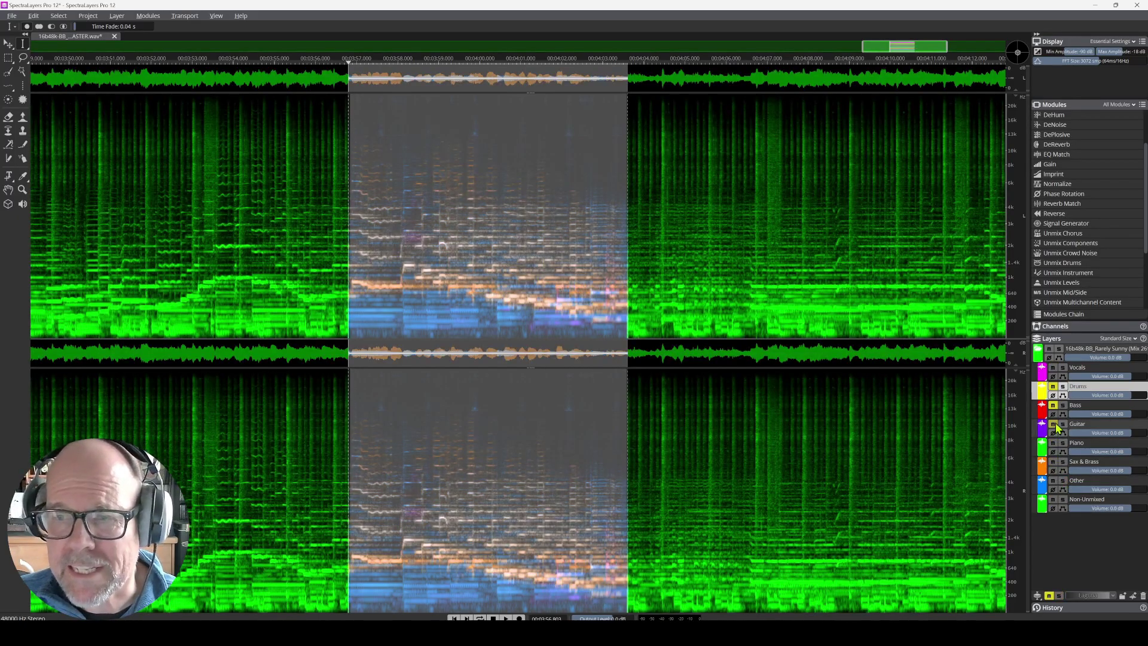
{"action": "left_click", "coordinate": [1054, 406]}
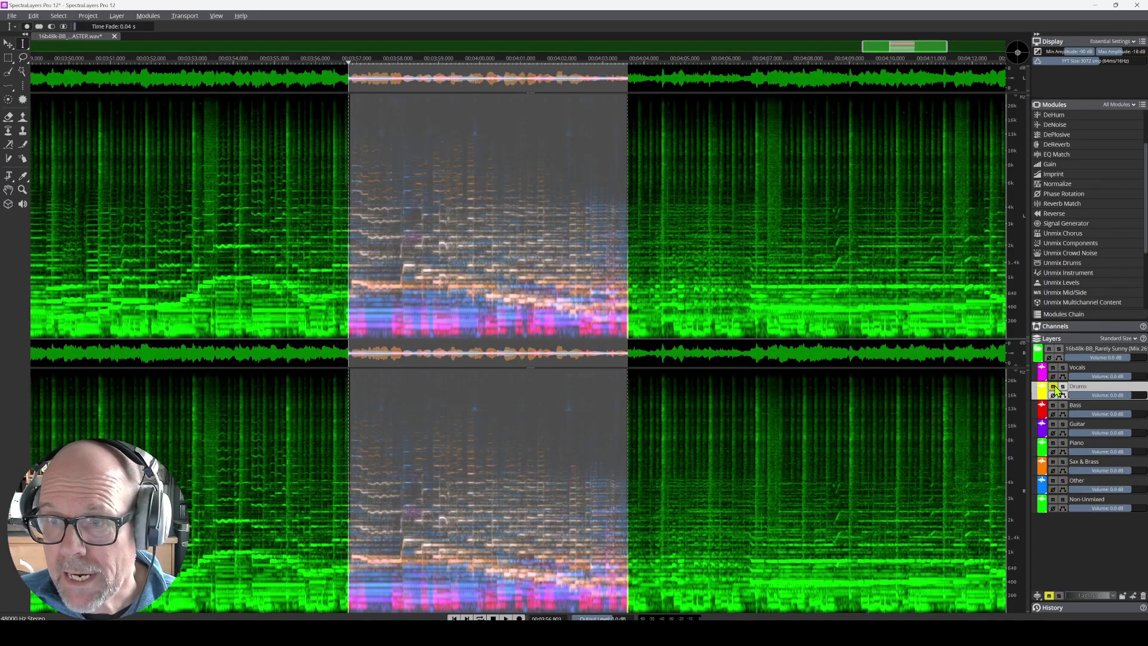
{"action": "left_click", "coordinate": [1053, 386]}
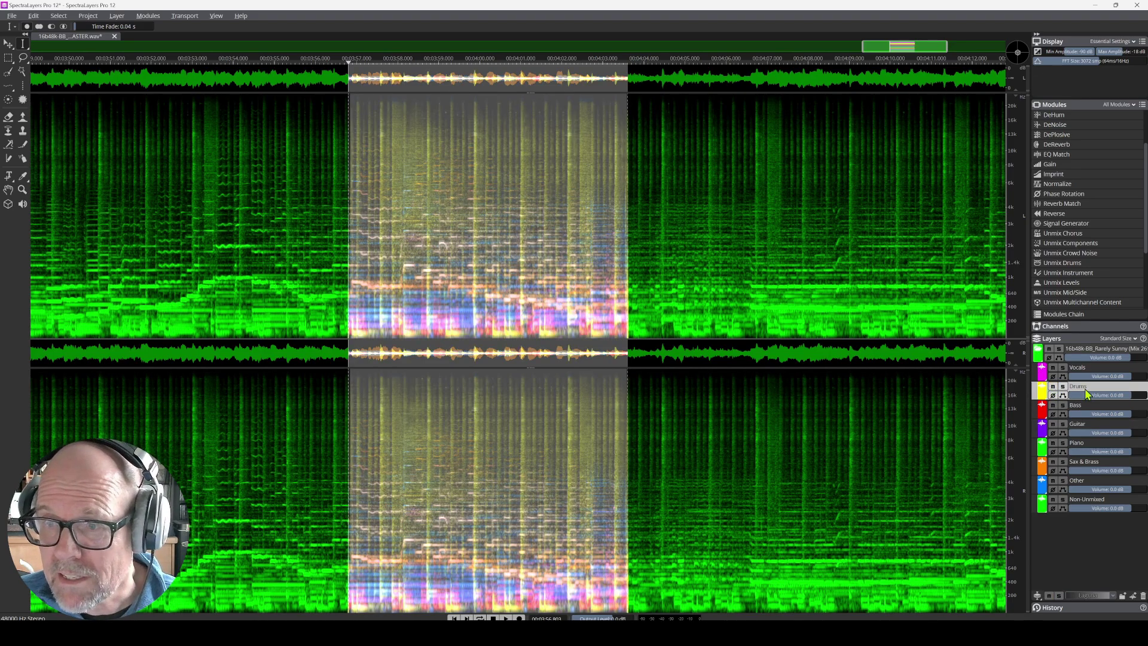
Apply Unmix Drums to the Drums stem and close the dialog.
{"action": "left_click", "coordinate": [148, 15]}
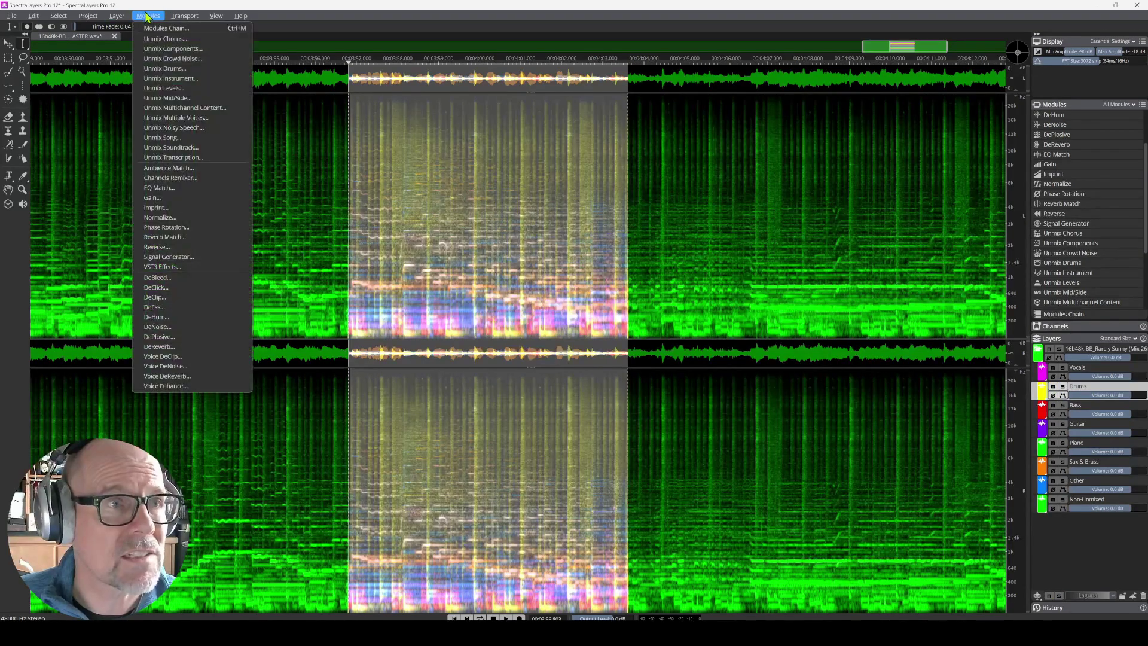
{"action": "left_click", "coordinate": [160, 69]}
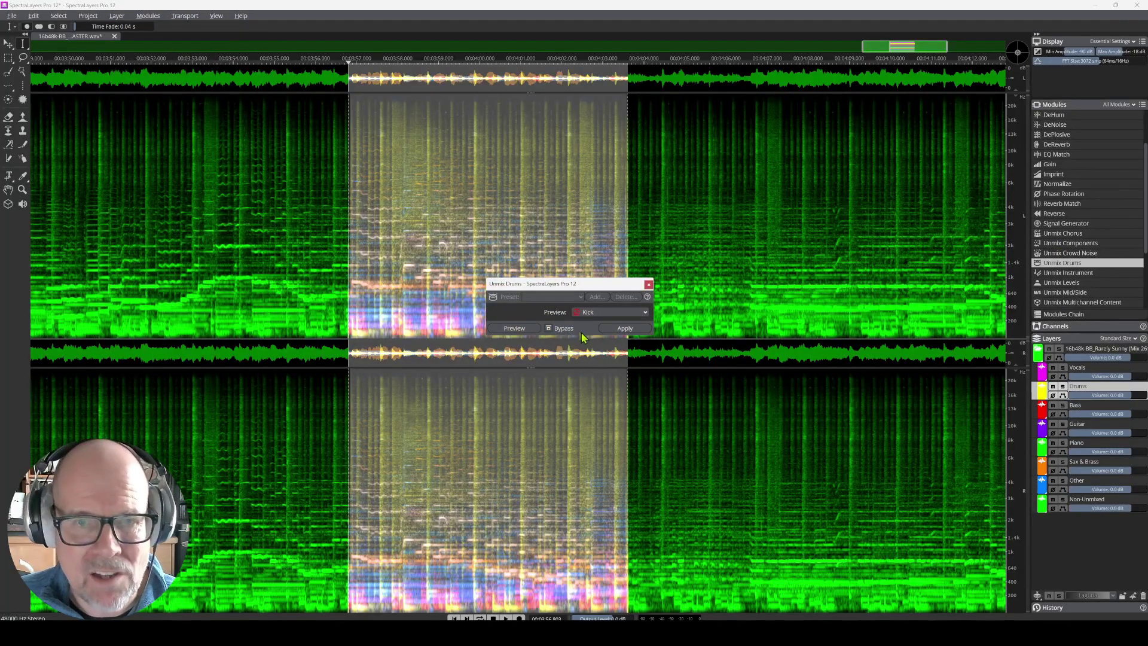
{"action": "left_click", "coordinate": [626, 329]}
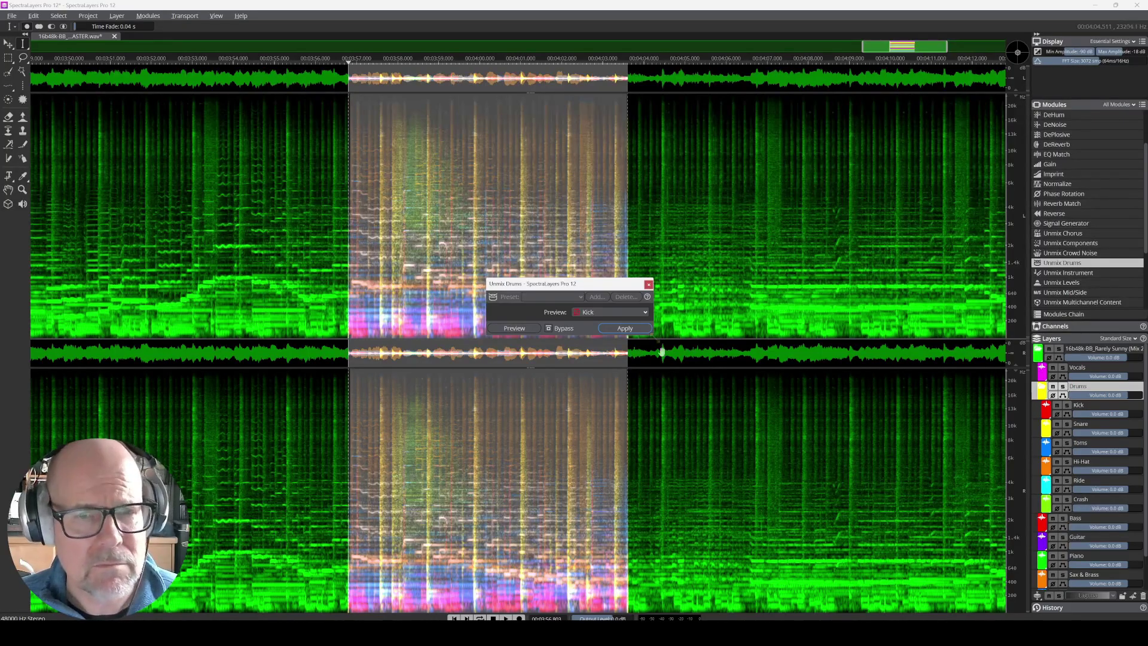
{"action": "left_click", "coordinate": [648, 285]}
Audition the Kick, Snare and Toms drum layers, soloing each in turn.
{"action": "left_click", "coordinate": [1067, 405]}
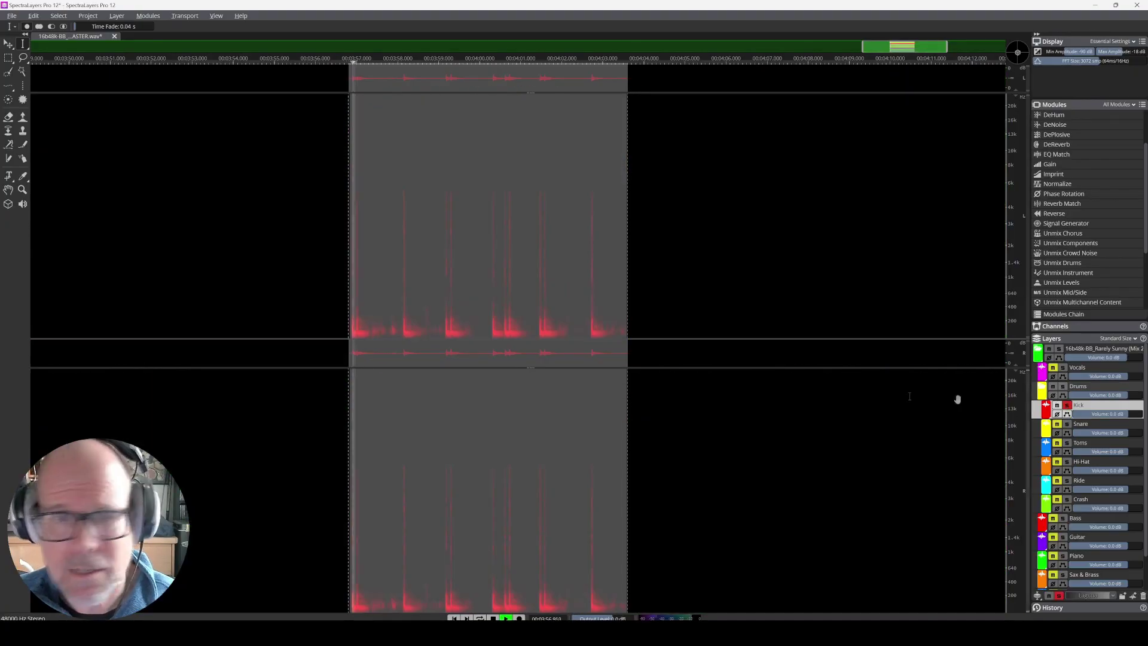
{"action": "key", "text": "space"}
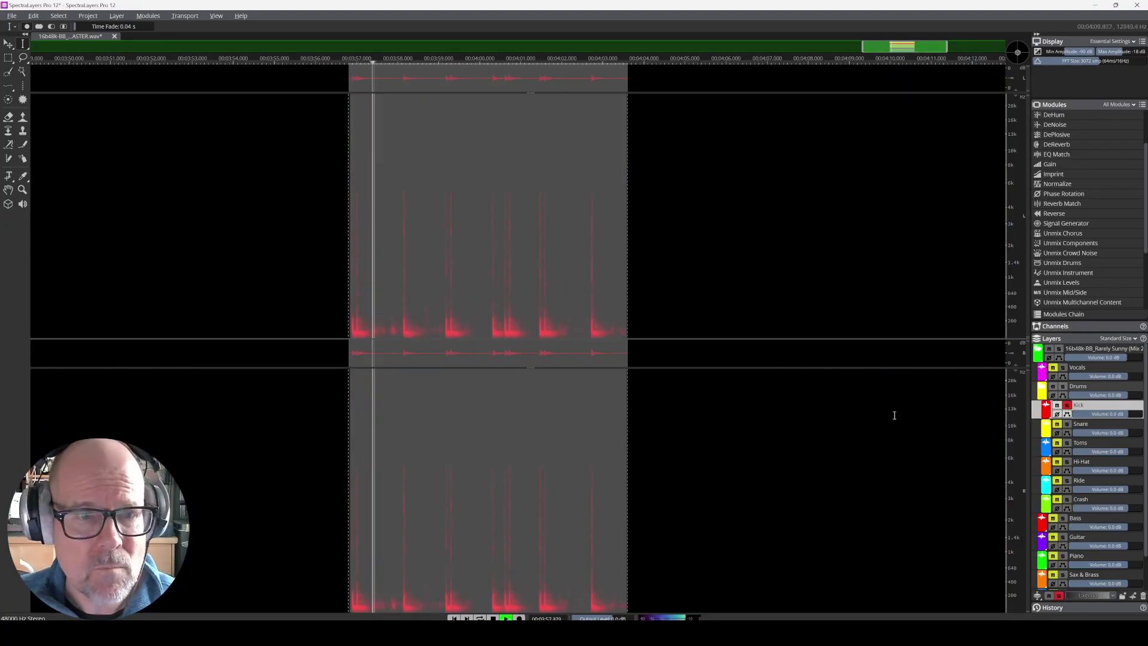
{"action": "left_click", "coordinate": [1066, 424]}
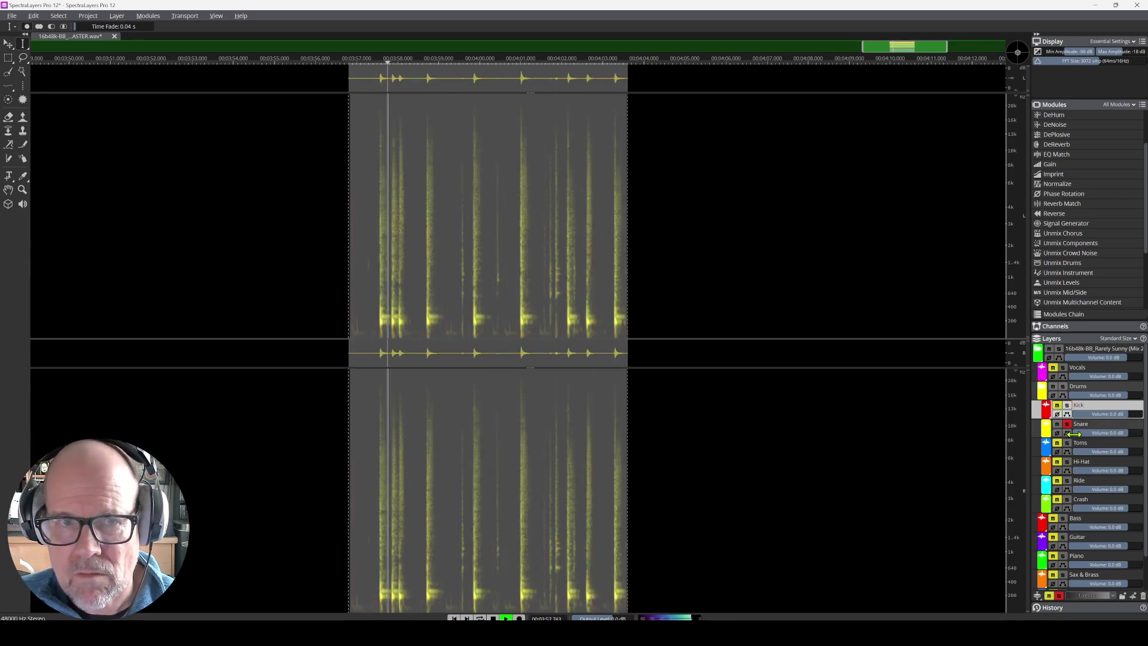
{"action": "key", "text": "space"}
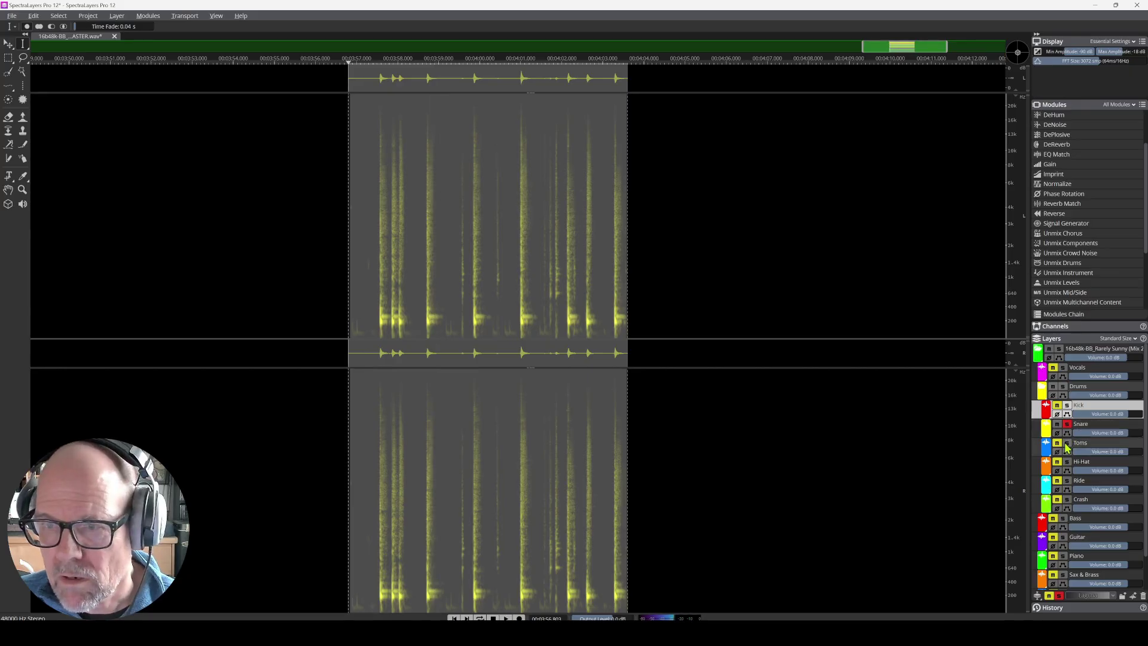
{"action": "left_click", "coordinate": [1067, 444]}
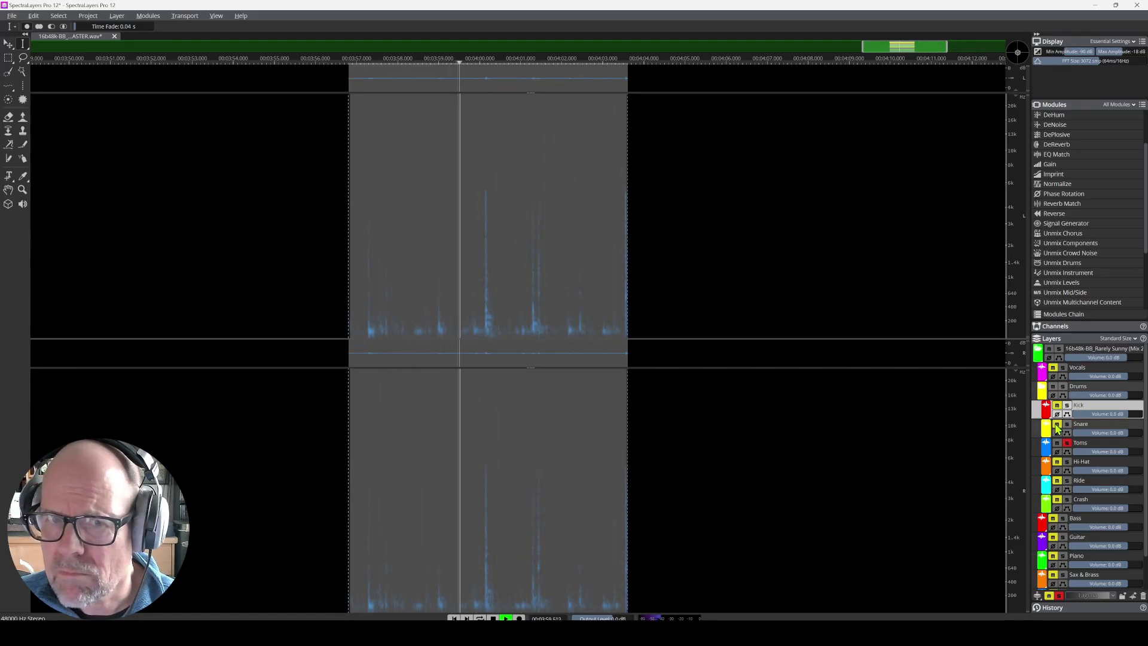
{"action": "key", "text": "space"}
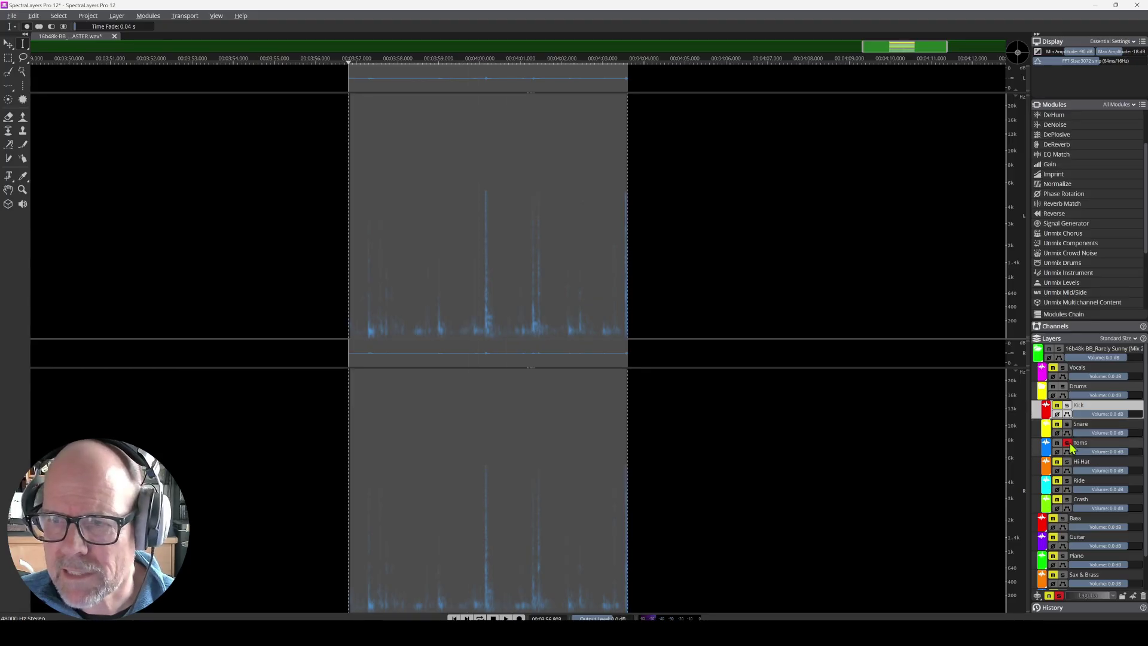
Step the solo through Hi-Hat and Ride, leaving only Crash soloed with playback stopped.
{"action": "left_click", "coordinate": [1067, 443]}
{"action": "left_click", "coordinate": [1067, 462]}
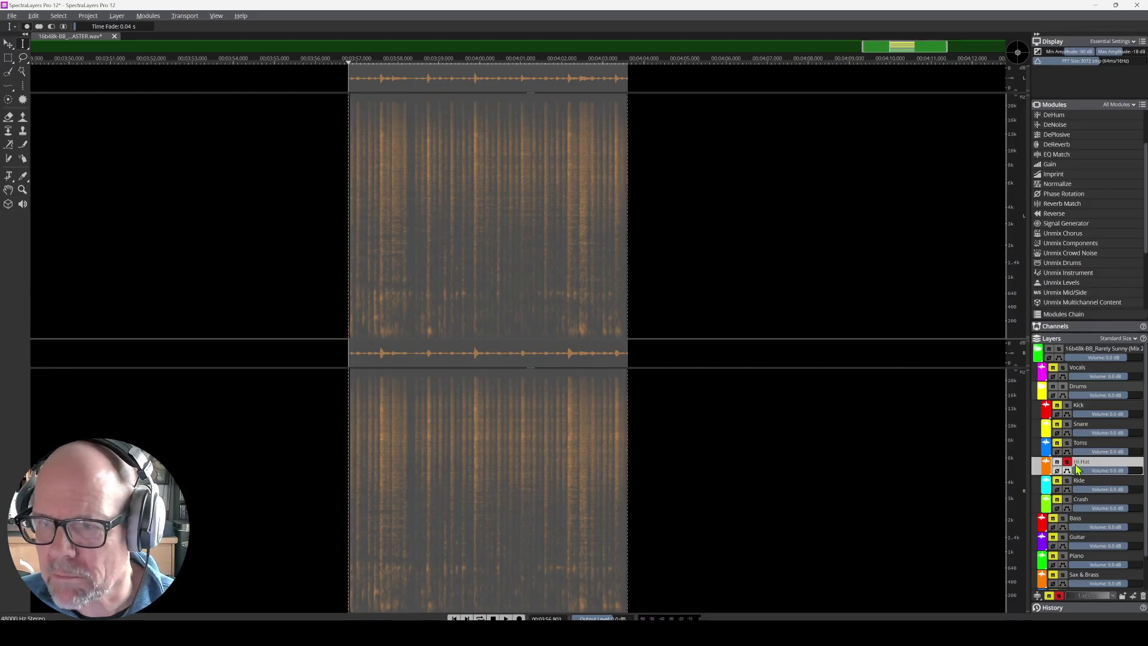
{"action": "left_click", "coordinate": [1067, 480]}
{"action": "left_click", "coordinate": [1066, 461]}
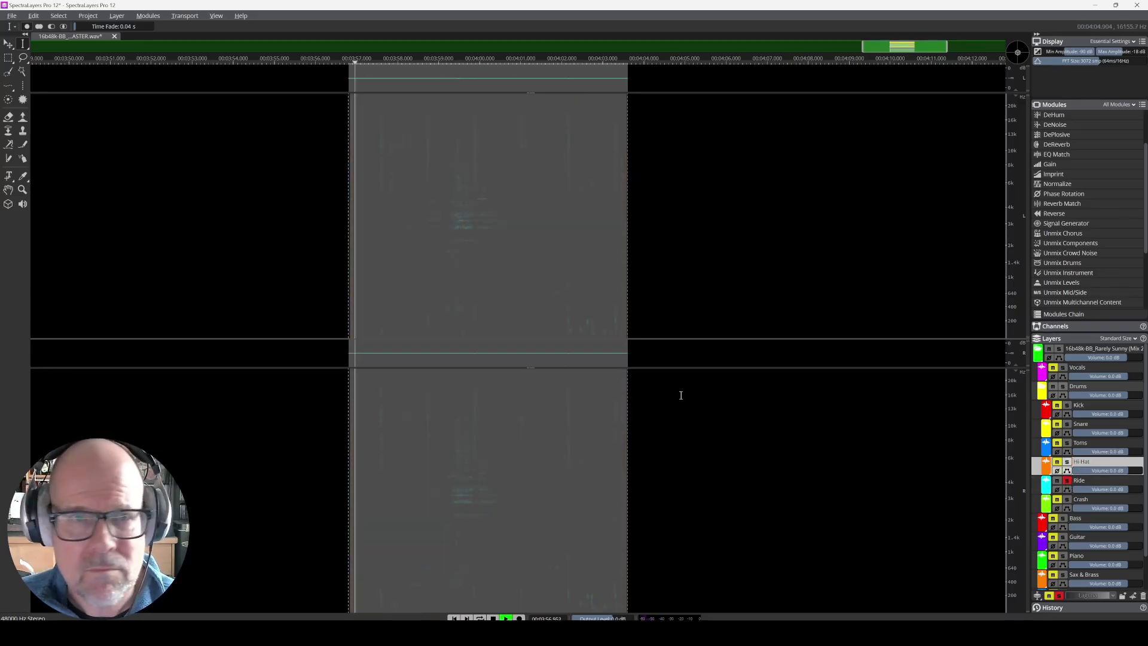
{"action": "left_click", "coordinate": [1067, 498]}
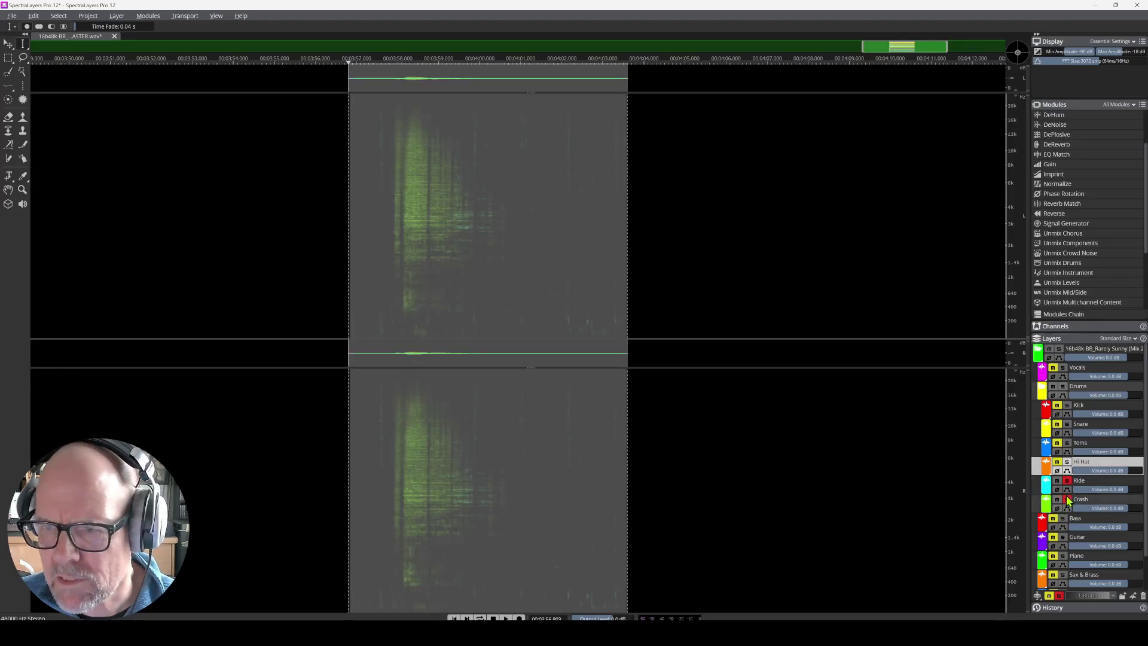
{"action": "left_click", "coordinate": [1067, 480]}
{"action": "key", "text": "space"}
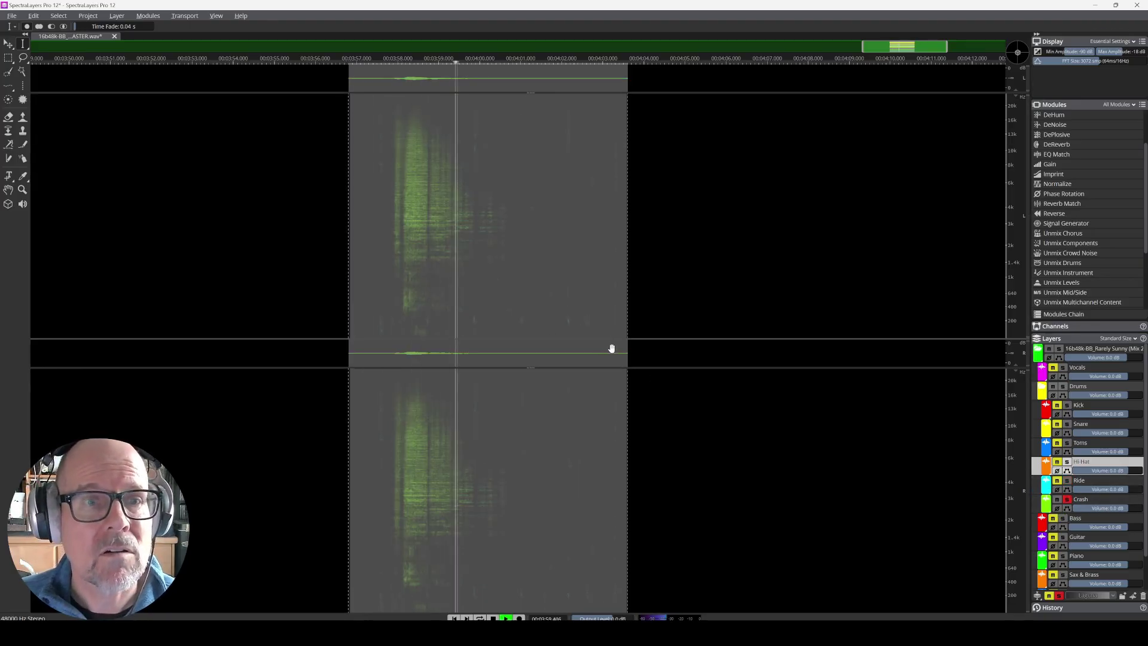
{"action": "key", "text": "space"}
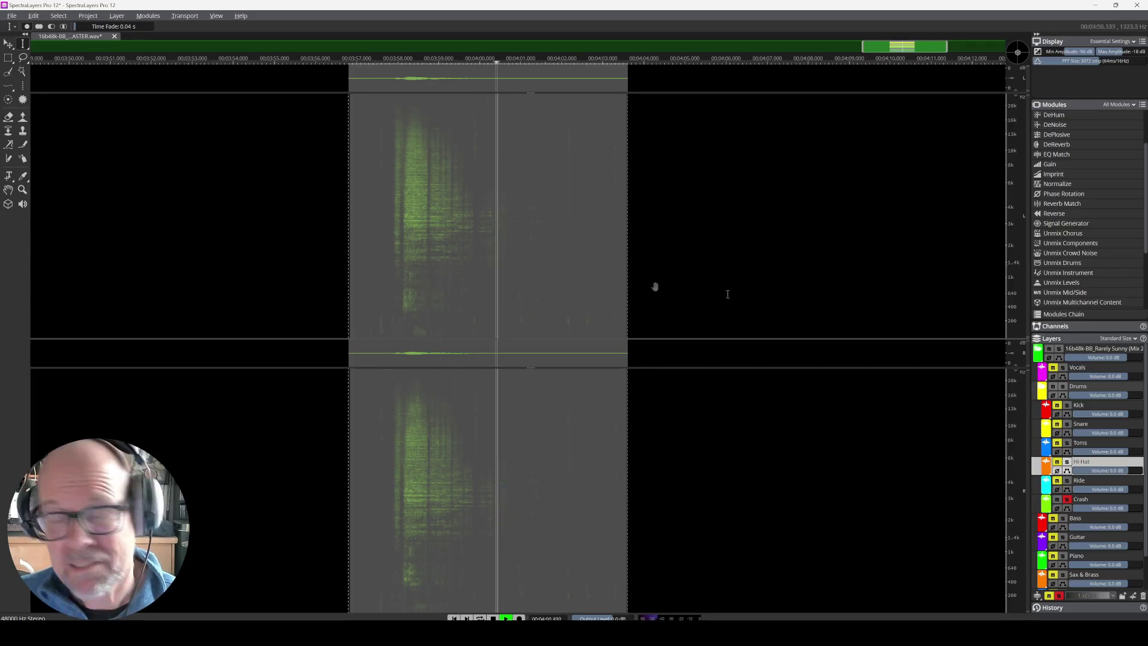
{"action": "key", "text": "space"}
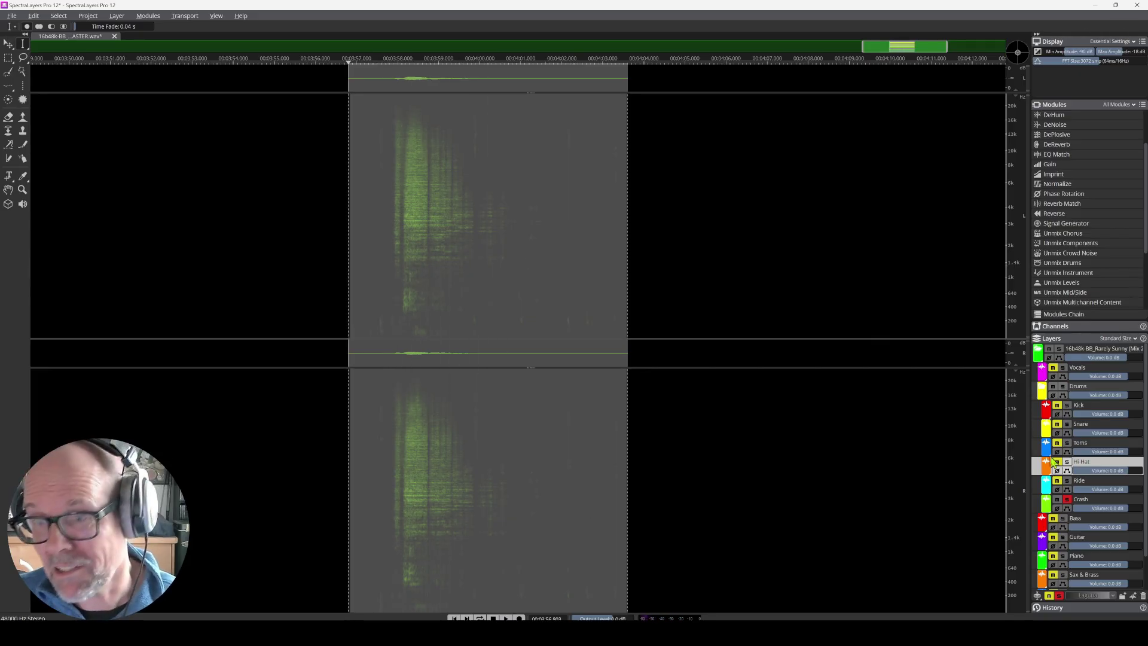
Unsolo the Crash layer and unmute the Snare and Toms layers.
{"action": "left_click", "coordinate": [1067, 499]}
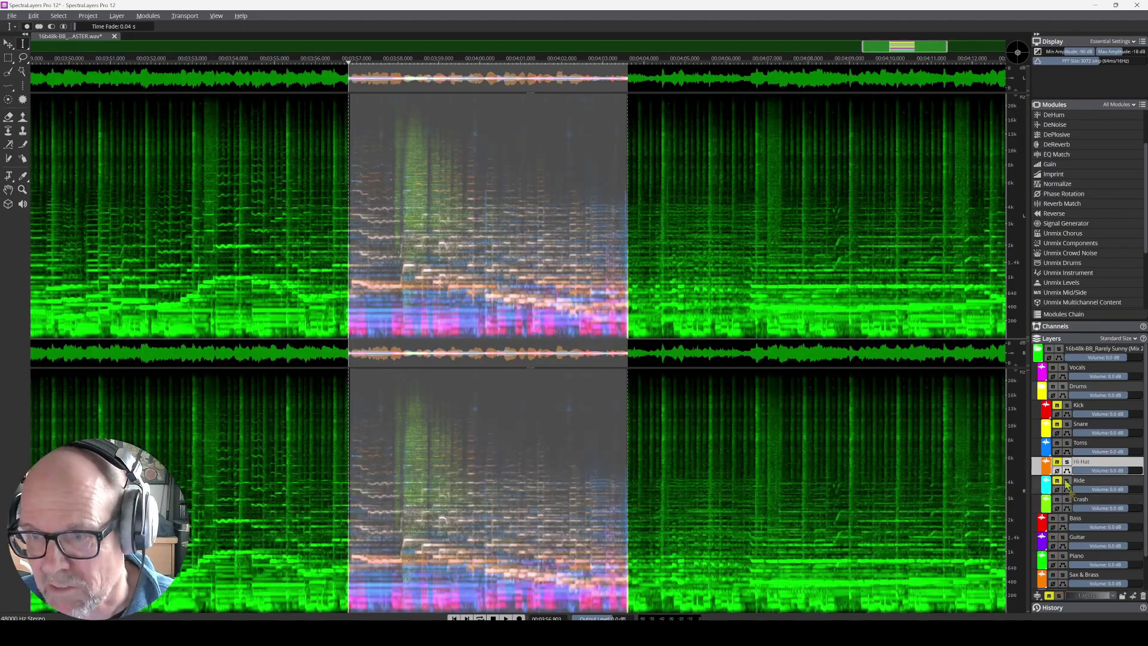
{"action": "left_click", "coordinate": [1057, 424]}
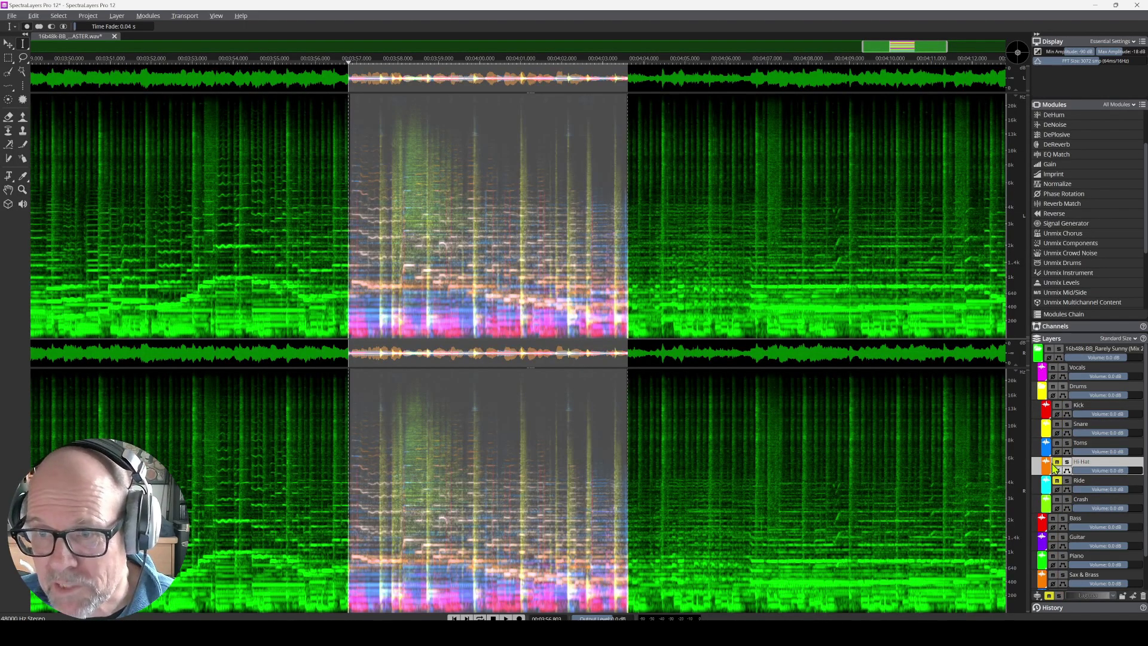
{"action": "left_click", "coordinate": [1057, 443]}
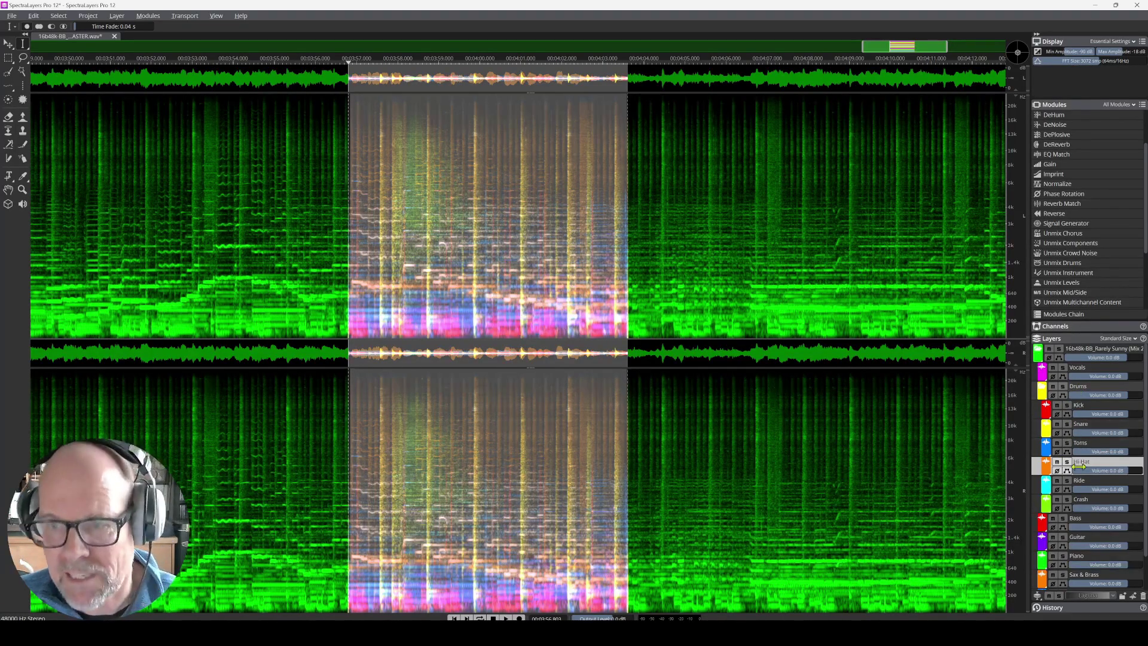
Select and solo the Other layer, then play and stop it.
{"action": "scroll", "coordinate": [1072, 509], "scroll_direction": "down", "scroll_amount": 1}
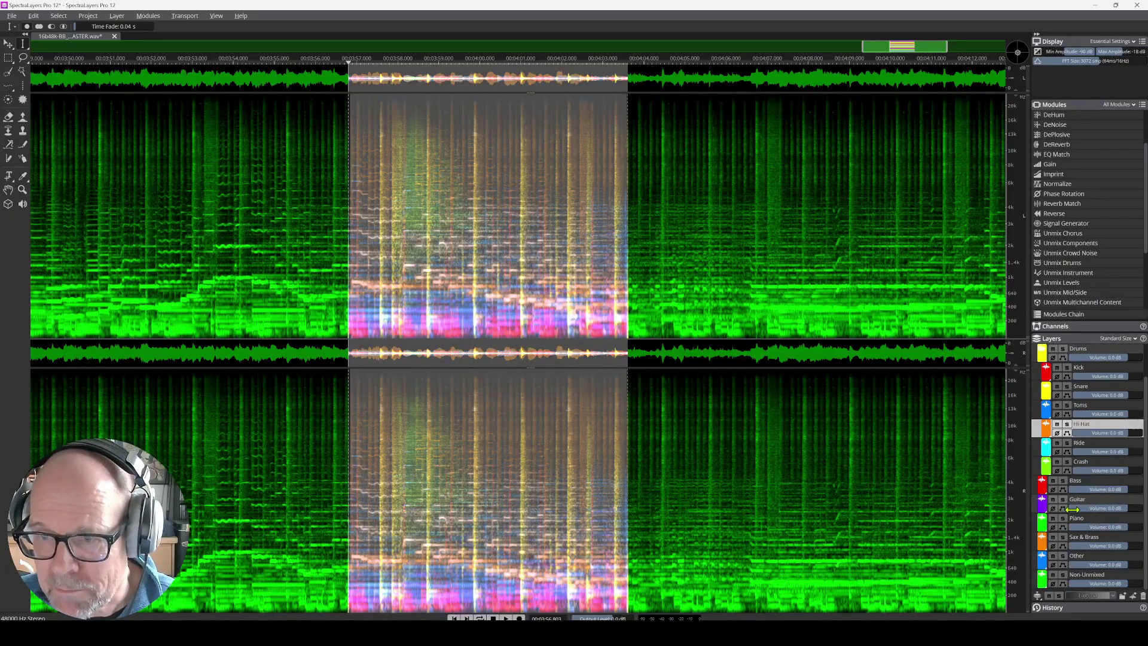
{"action": "left_click", "coordinate": [1090, 560]}
{"action": "left_click", "coordinate": [1063, 555]}
{"action": "key", "text": "space"}
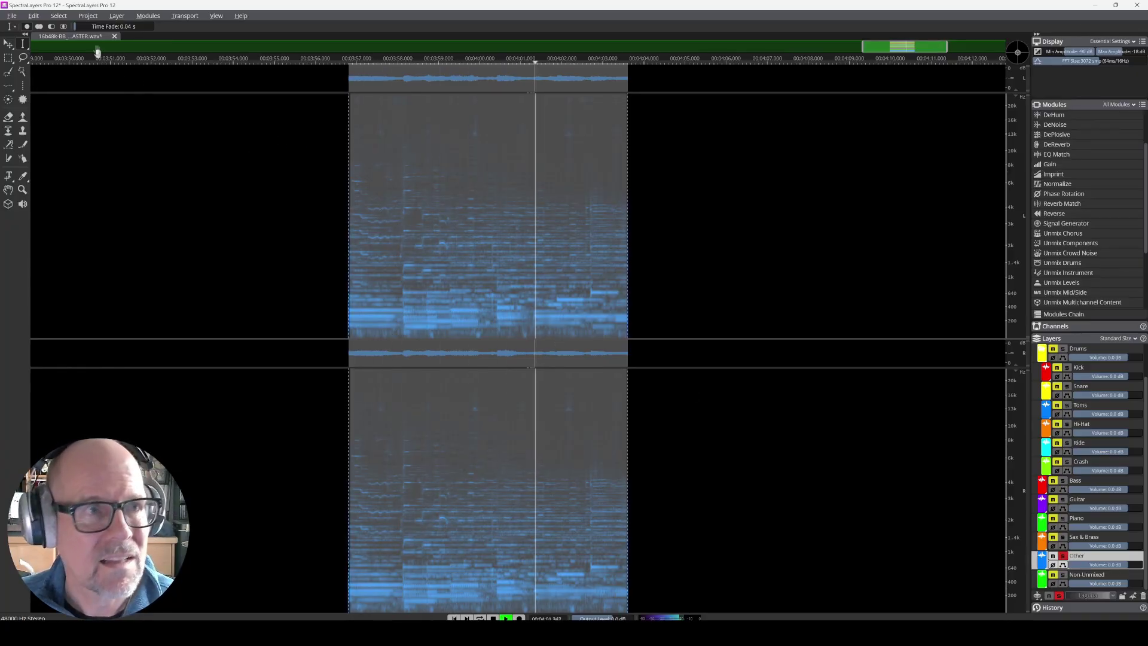
{"action": "key", "text": "space"}
Run Unmix Song on the Other layer with only Piano checked, excluding Vocals, Drums, Bass, Guitar and Sax & Brass.
{"action": "left_click", "coordinate": [148, 15]}
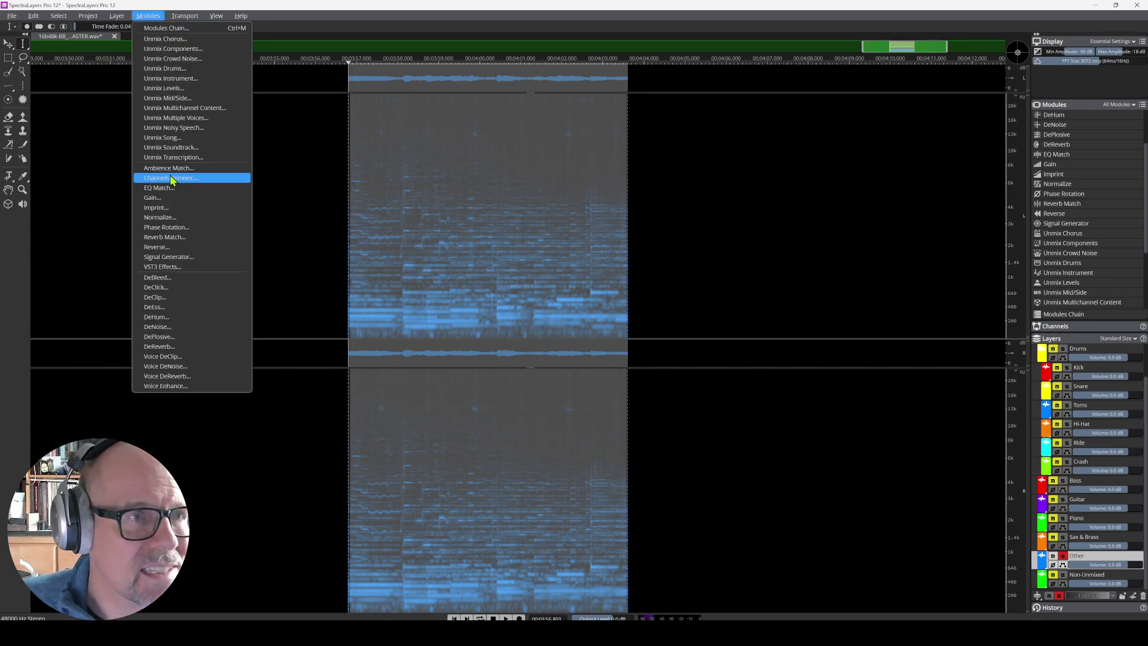
{"action": "left_click", "coordinate": [172, 141]}
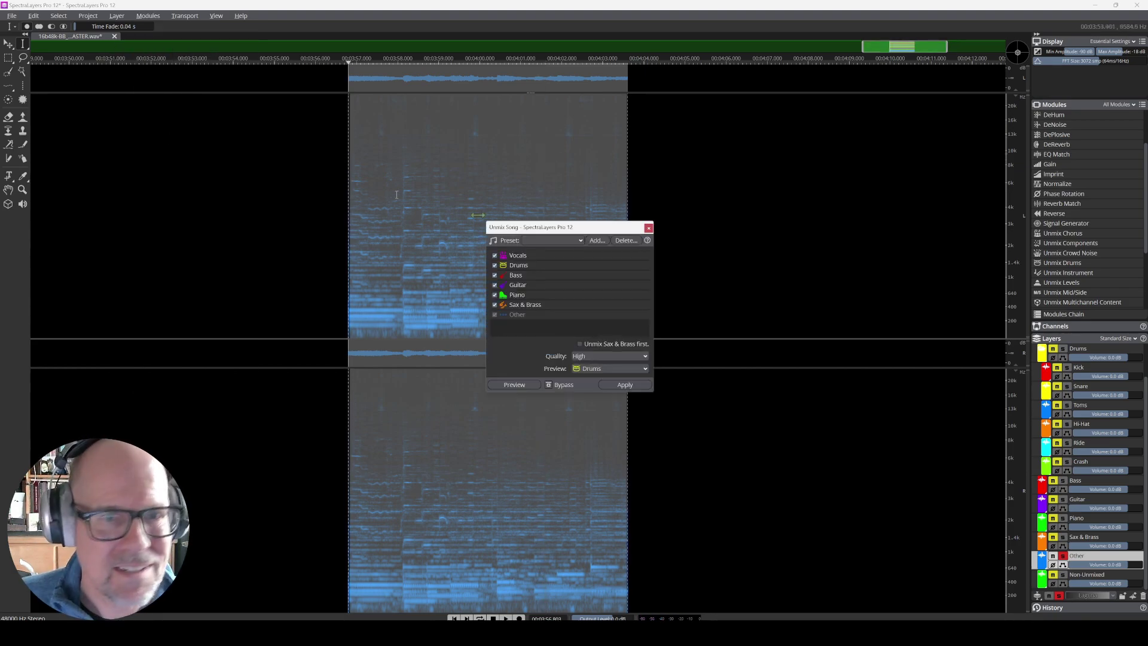
{"action": "left_click", "coordinate": [495, 256]}
{"action": "left_click", "coordinate": [494, 265]}
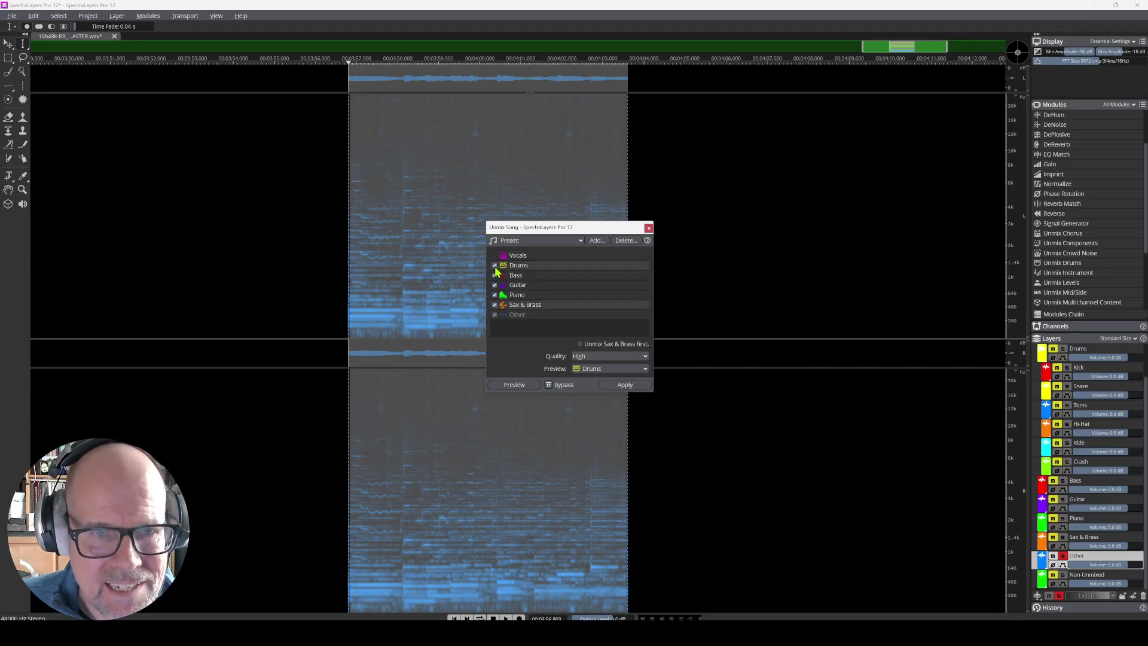
{"action": "left_click", "coordinate": [494, 275]}
{"action": "left_click", "coordinate": [494, 285]}
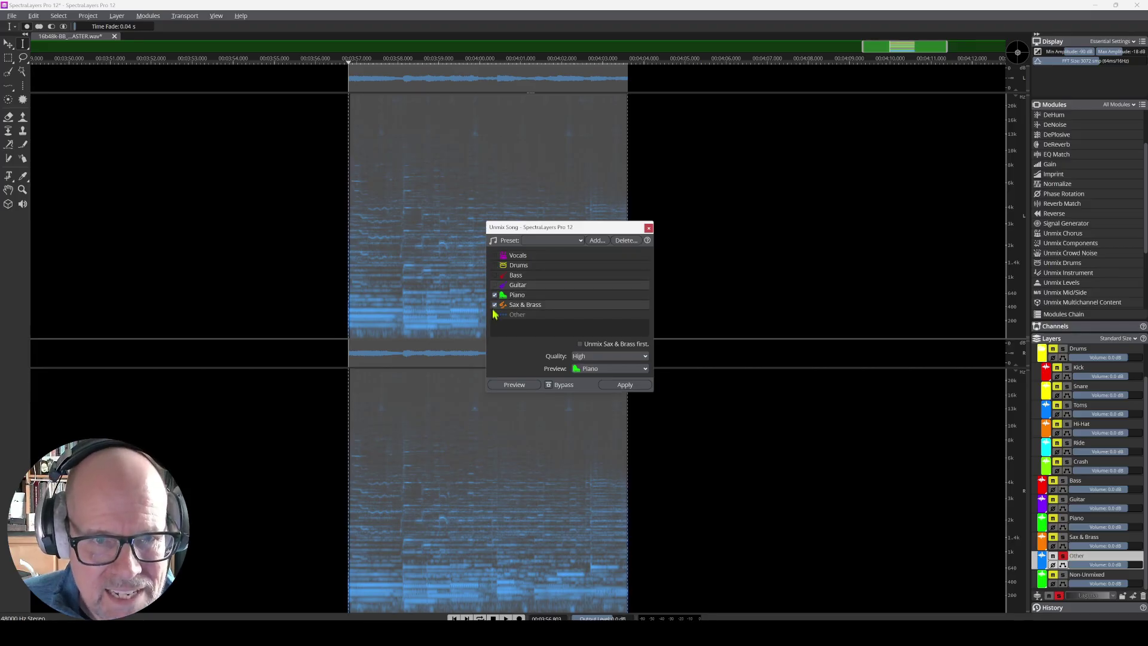
{"action": "left_click", "coordinate": [494, 305]}
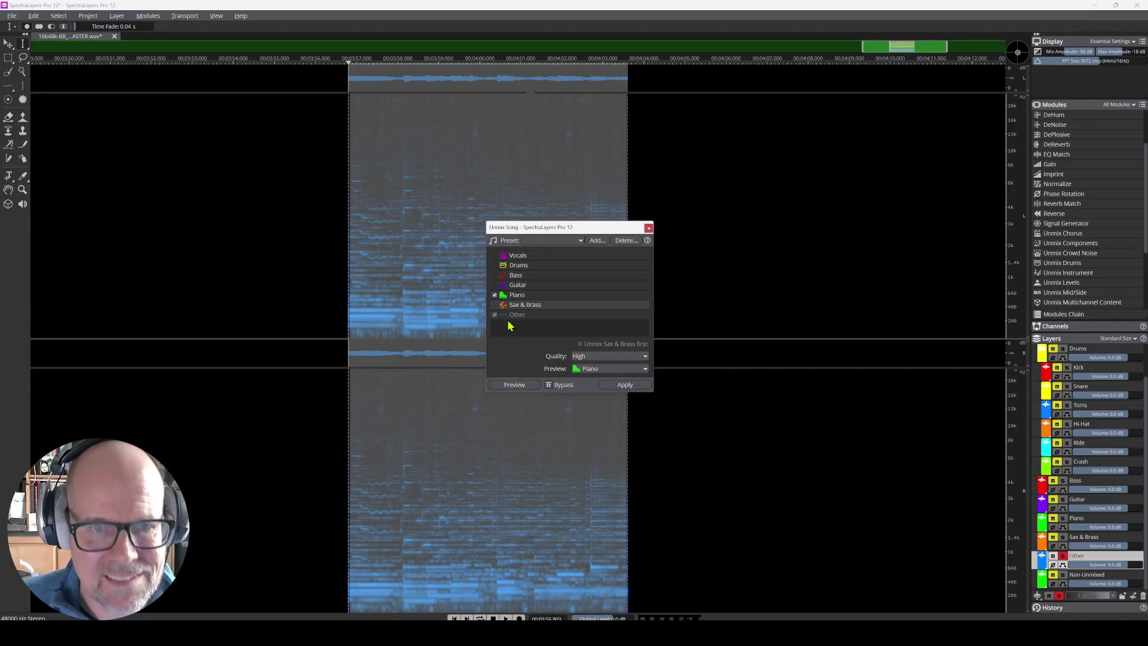
{"action": "left_click", "coordinate": [620, 388]}
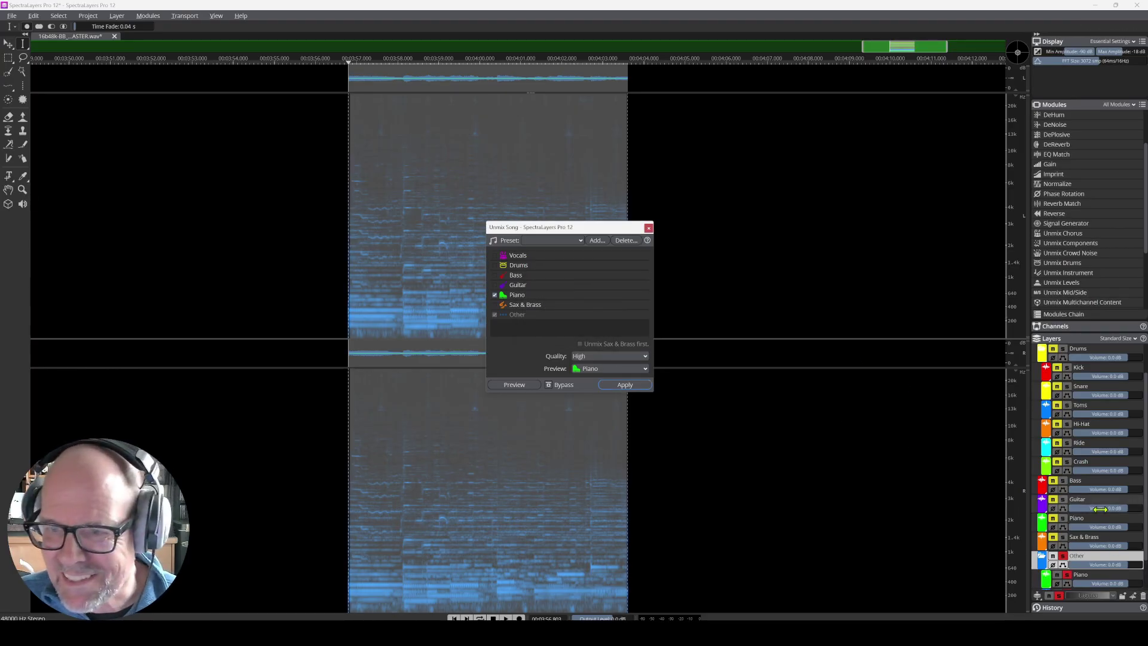
{"action": "scroll", "coordinate": [1096, 546], "scroll_direction": "down", "scroll_amount": 1}
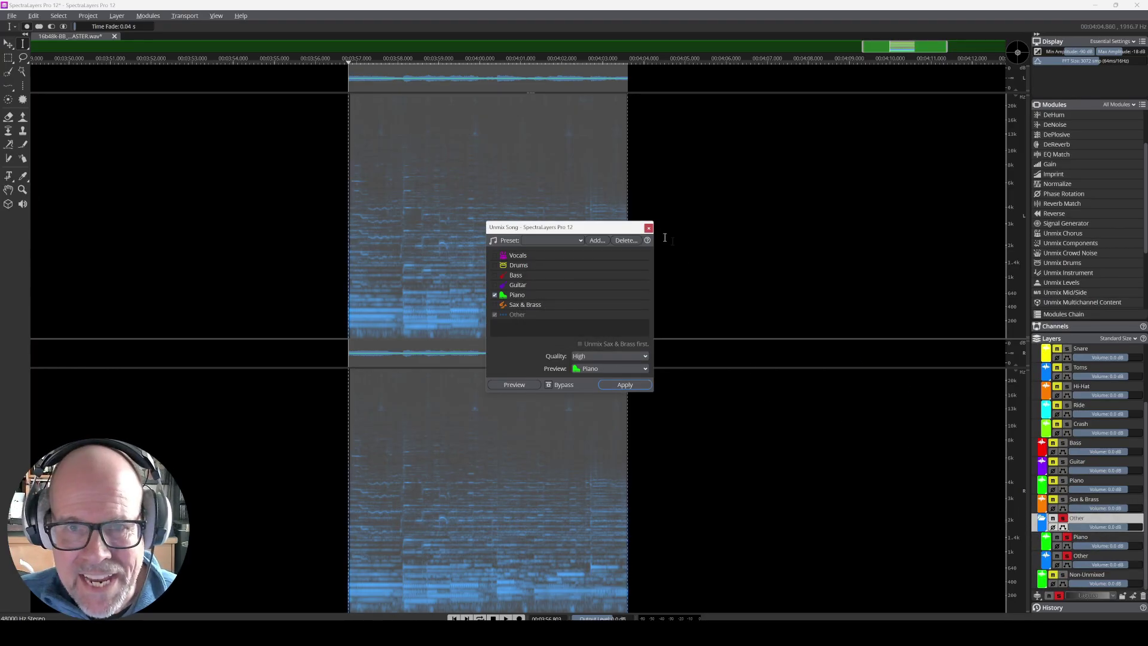
Close the Unmix Song window and play the new Other sub-layer soloed alone.
{"action": "left_click", "coordinate": [648, 228]}
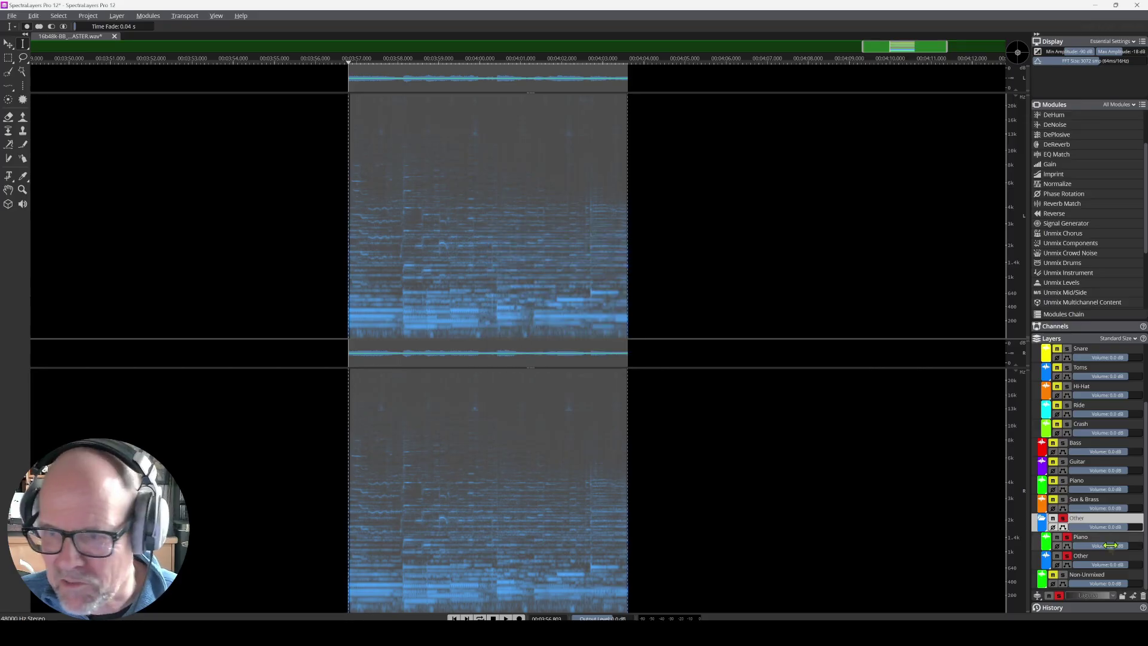
{"action": "left_click", "coordinate": [1066, 537]}
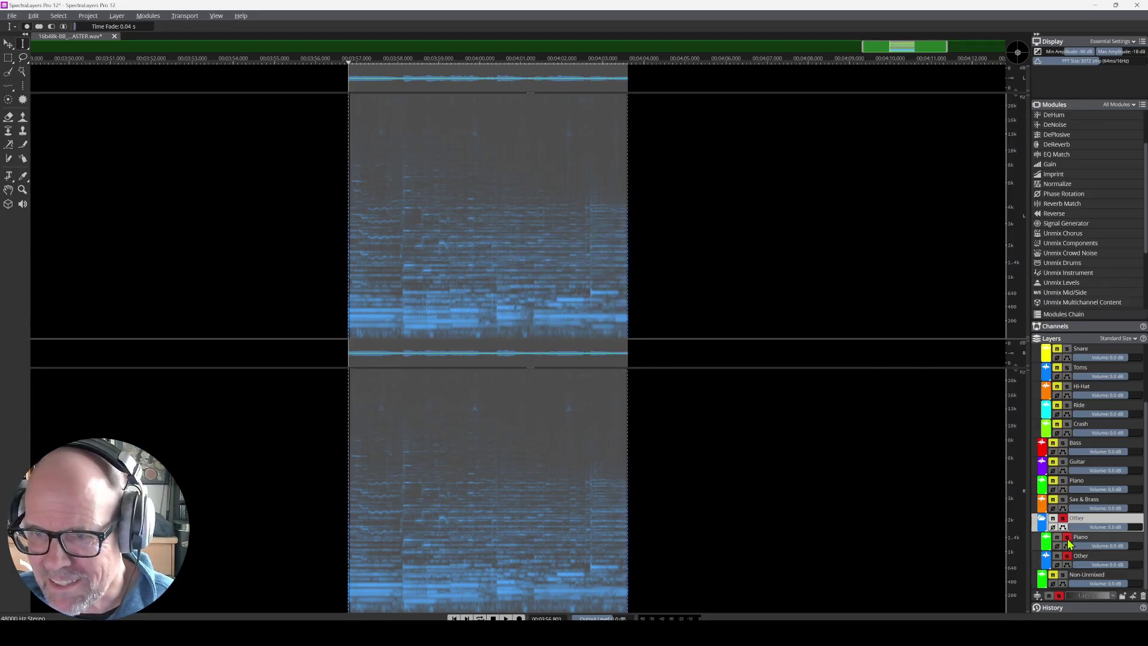
{"action": "left_click", "coordinate": [1067, 556]}
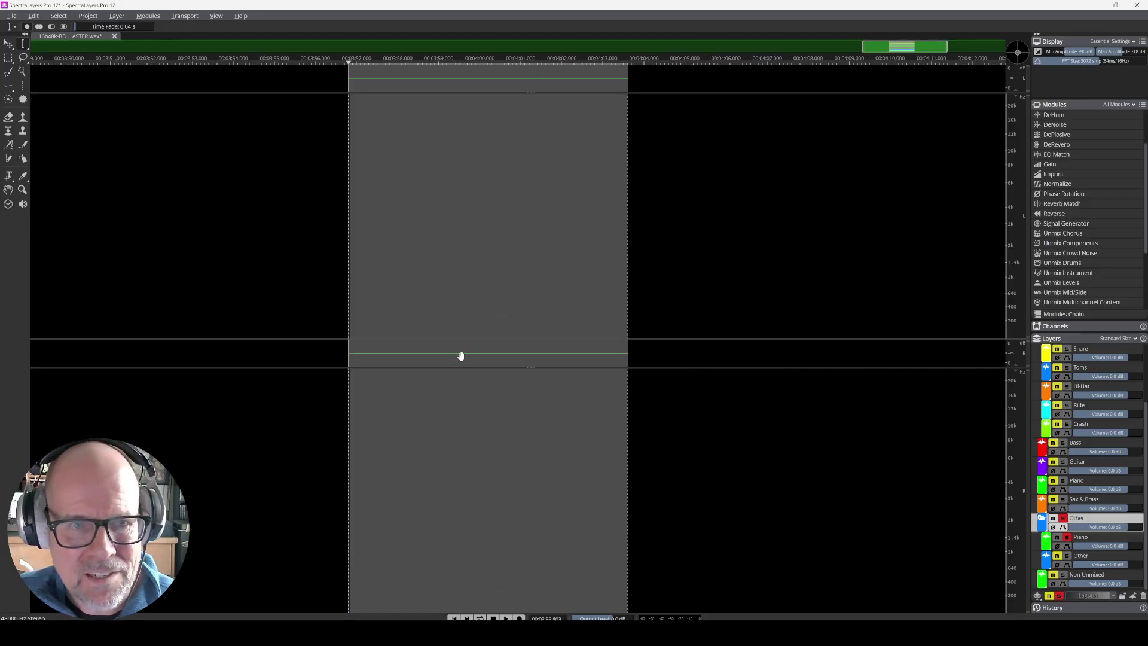
{"action": "left_click", "coordinate": [1068, 557]}
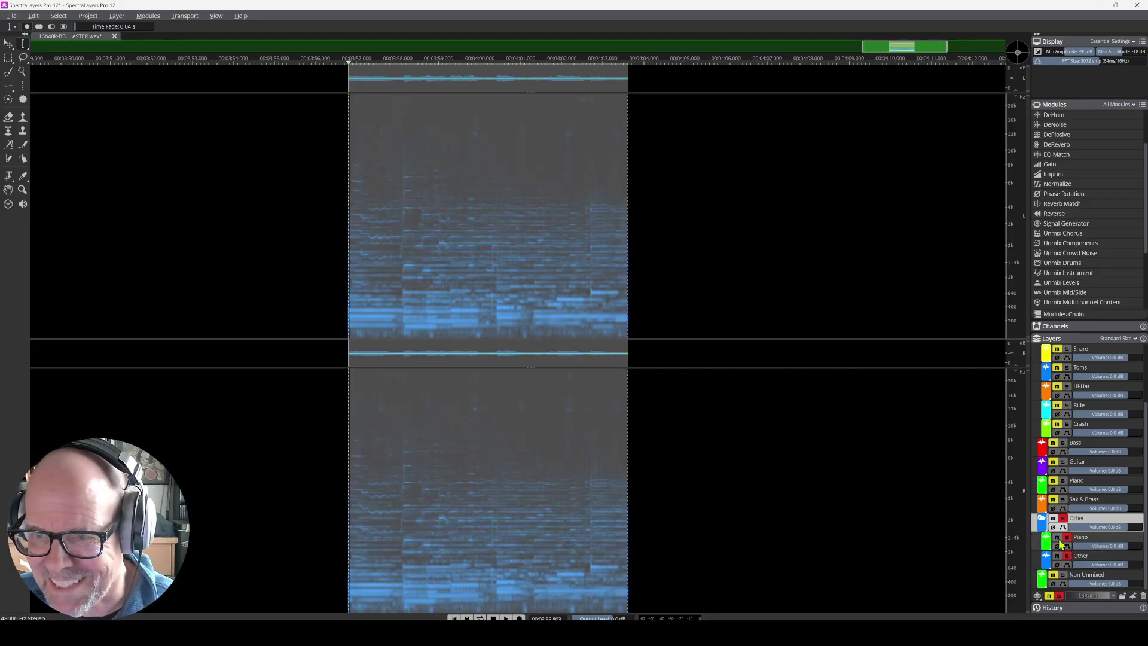
{"action": "key", "text": "space"}
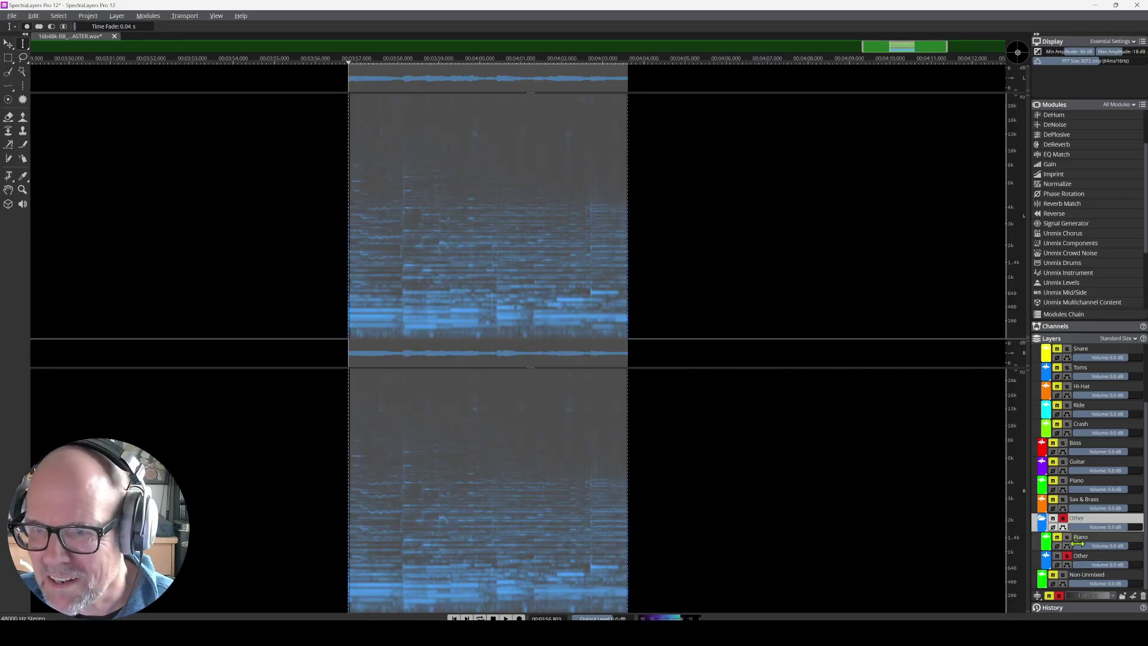
Stop playback and solo both the Piano and Other sub-layers together.
{"action": "left_click", "coordinate": [1068, 555]}
{"action": "key", "text": "space"}
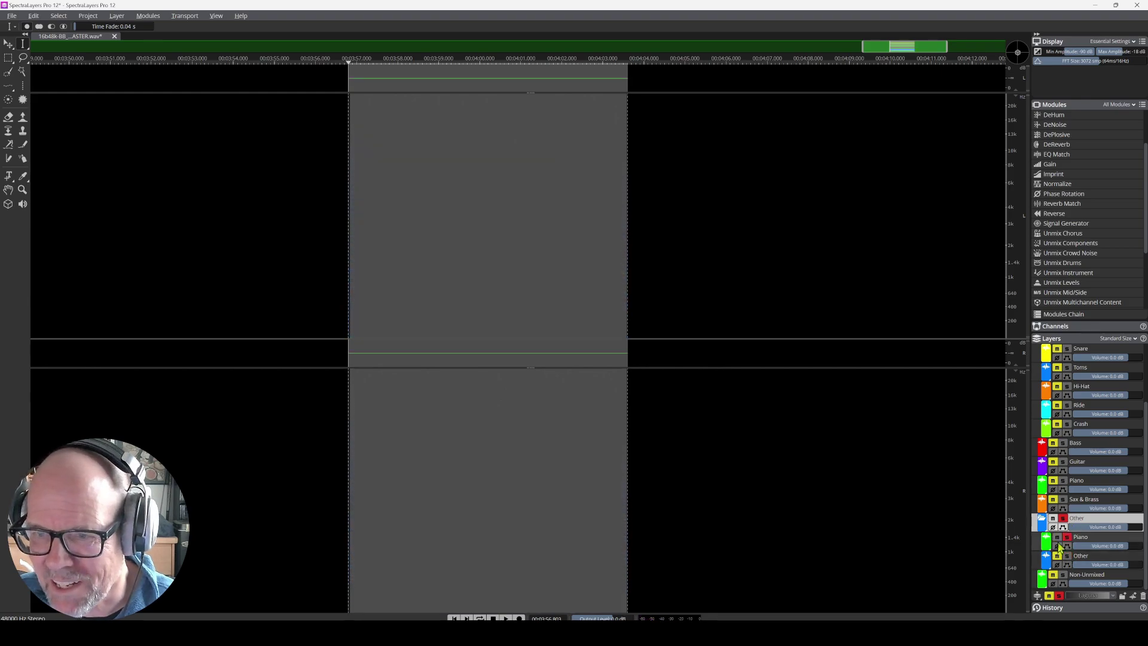
{"action": "left_click", "coordinate": [1067, 537]}
{"action": "left_click", "coordinate": [1066, 556]}
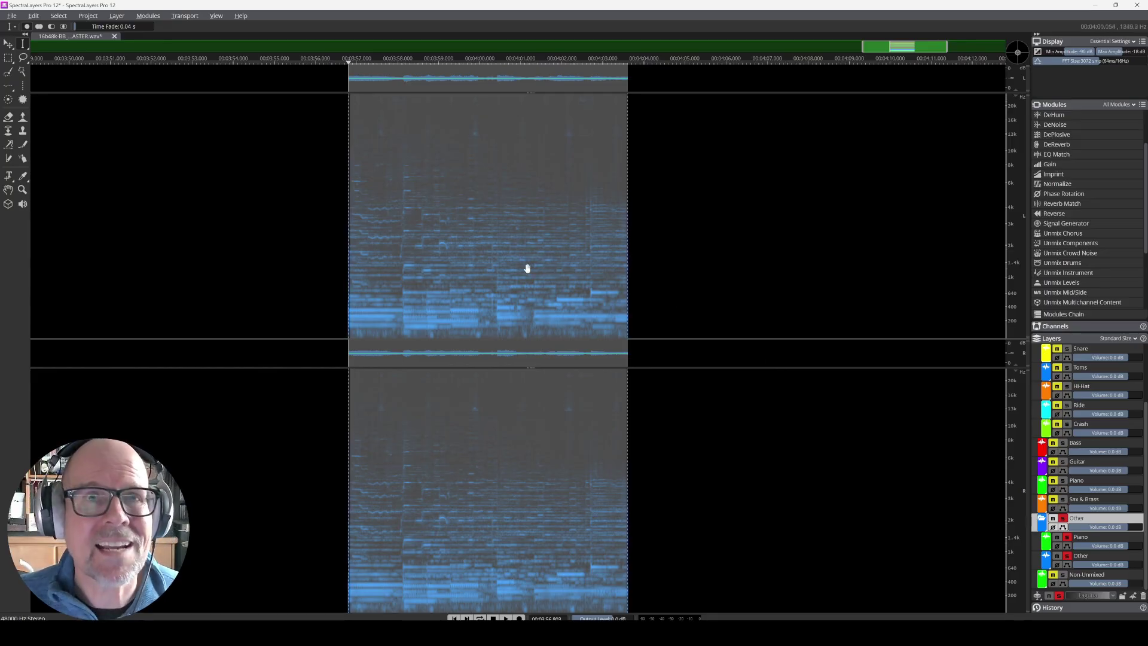
{"action": "left_click", "coordinate": [241, 16]}
Open the SpectraLayers Pro 12 New Features Guide from online help and scroll to its table of contents.
{"action": "left_click", "coordinate": [249, 29]}
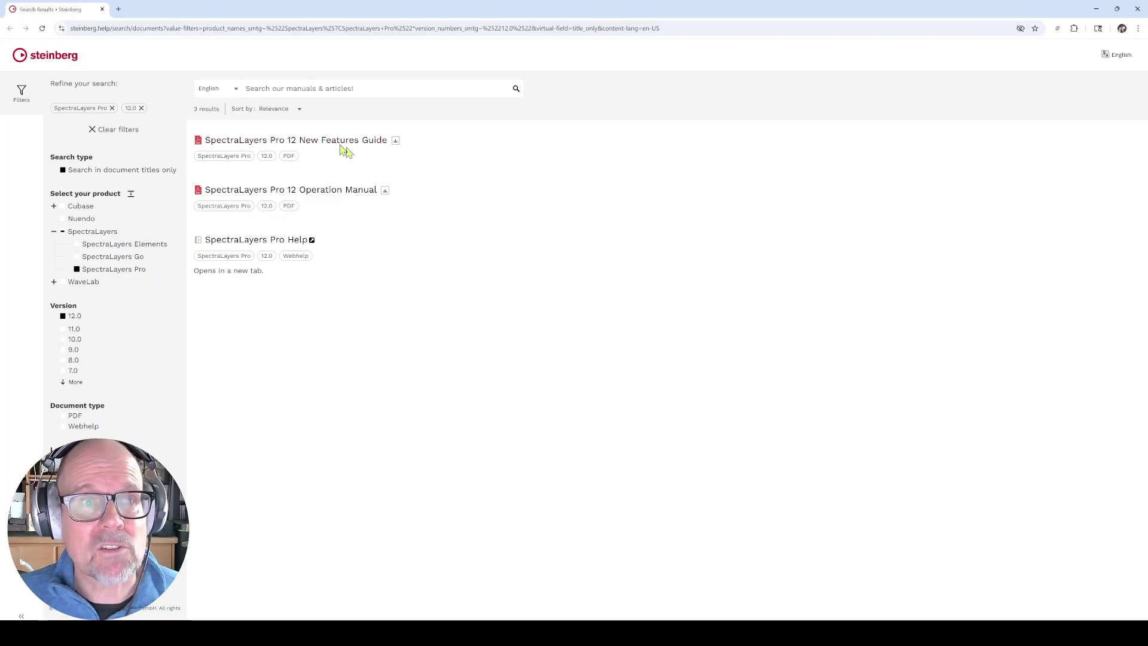
{"action": "left_click", "coordinate": [339, 141]}
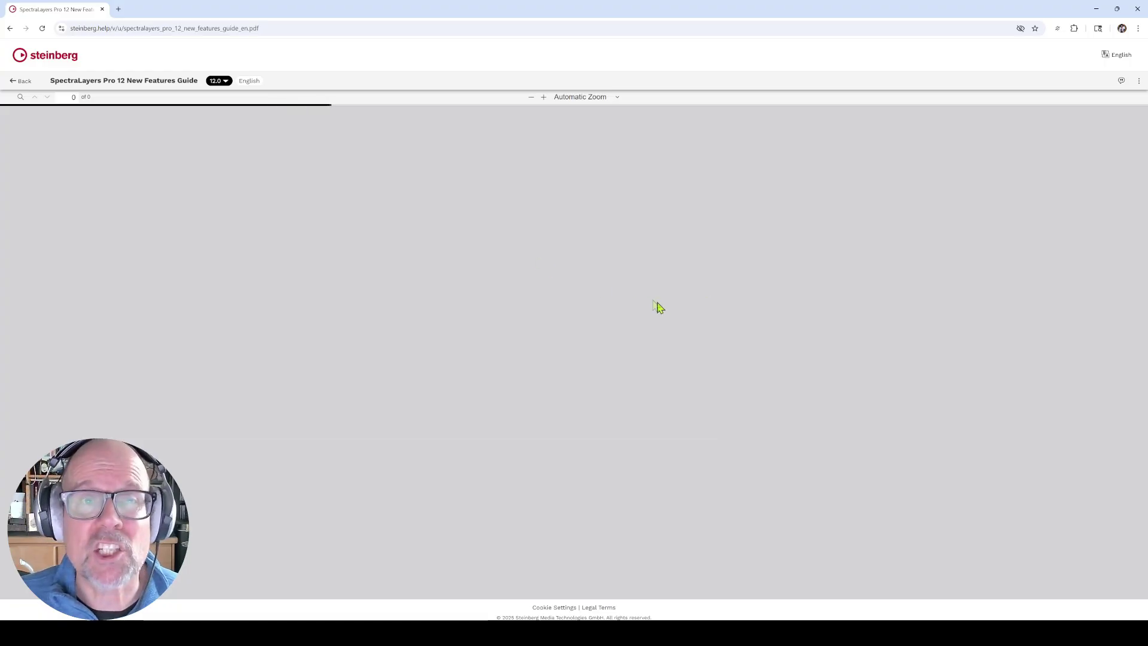
{"action": "scroll", "coordinate": [672, 333], "scroll_direction": "up", "scroll_amount": 5}
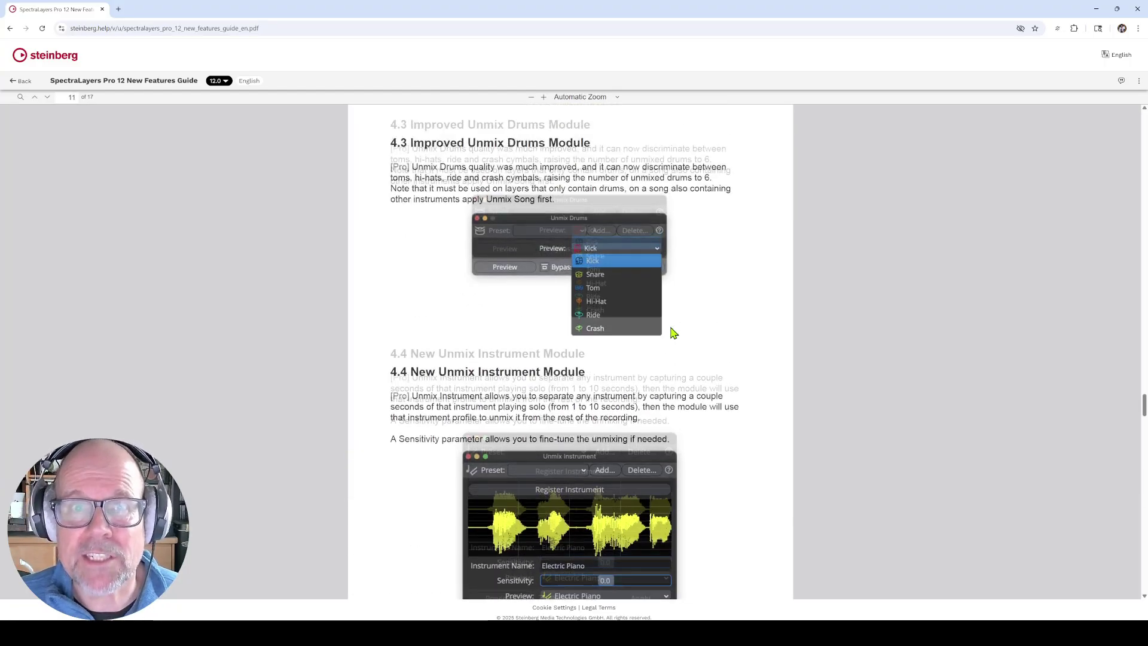
{"action": "scroll", "coordinate": [671, 334], "scroll_direction": "up", "scroll_amount": 5}
{"action": "left_click_drag", "start_coordinate": [1143, 390], "coordinate": [1144, 153]}
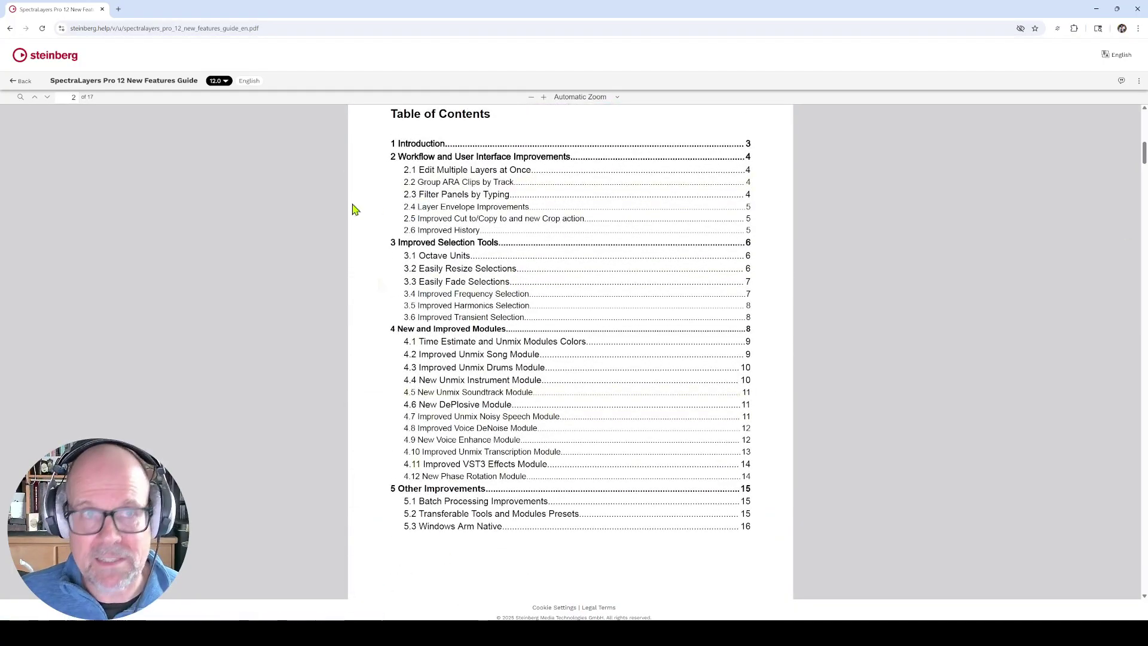